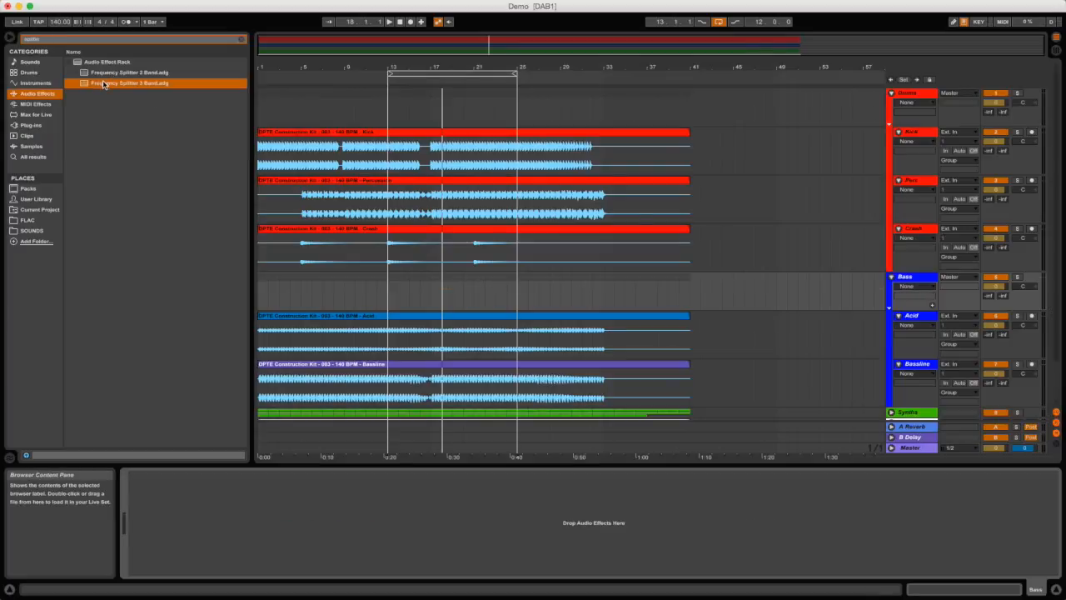
{"action": "left_click_drag", "start_coordinate": [129, 83], "coordinate": [246, 546]}
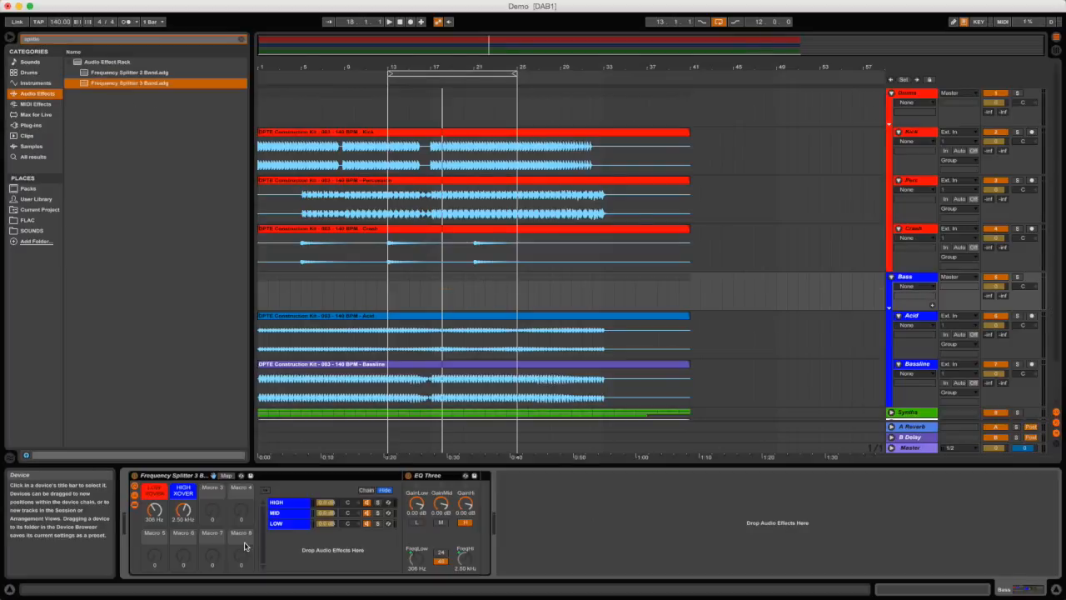
{"action": "left_click", "coordinate": [317, 478]}
{"action": "key", "text": "Delete"}
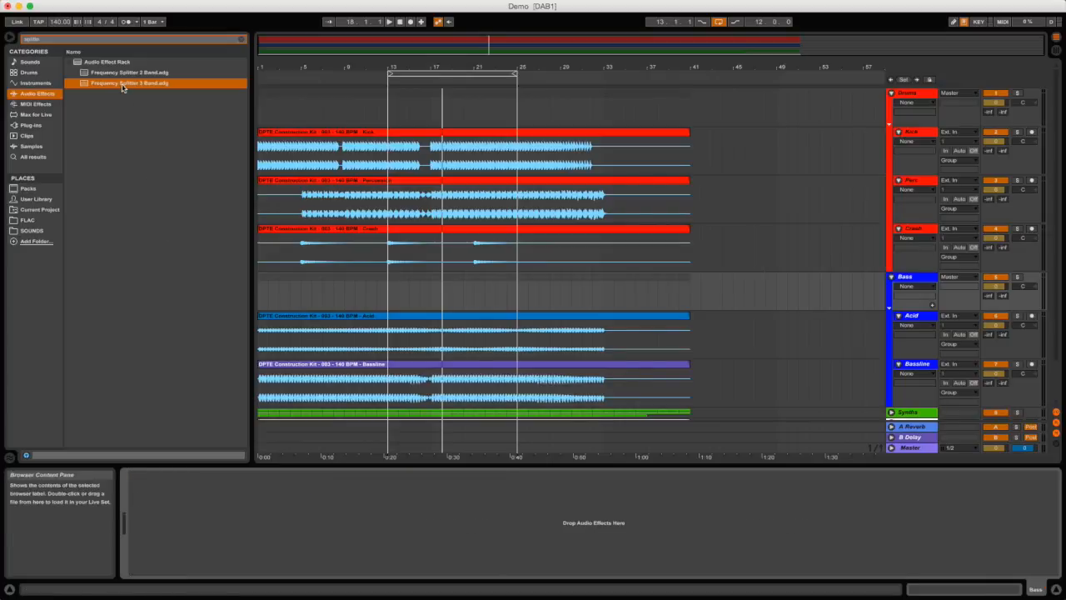
Load the Frequency Splitter 2 Band rack onto the Bass group track and solo that track for playback.
{"action": "left_click", "coordinate": [100, 72]}
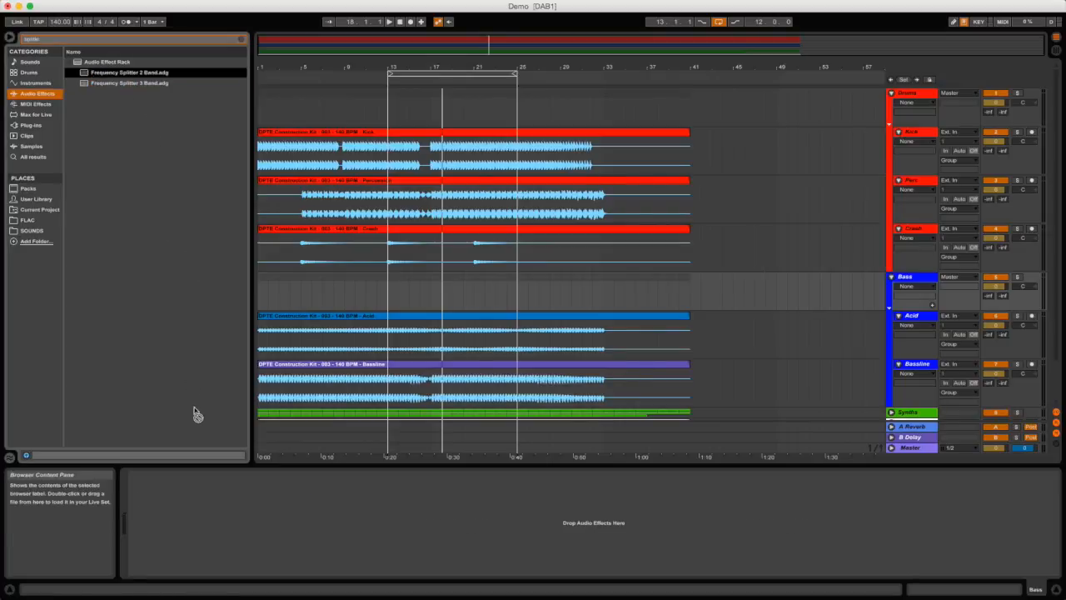
{"action": "left_click_drag", "start_coordinate": [198, 414], "coordinate": [210, 498]}
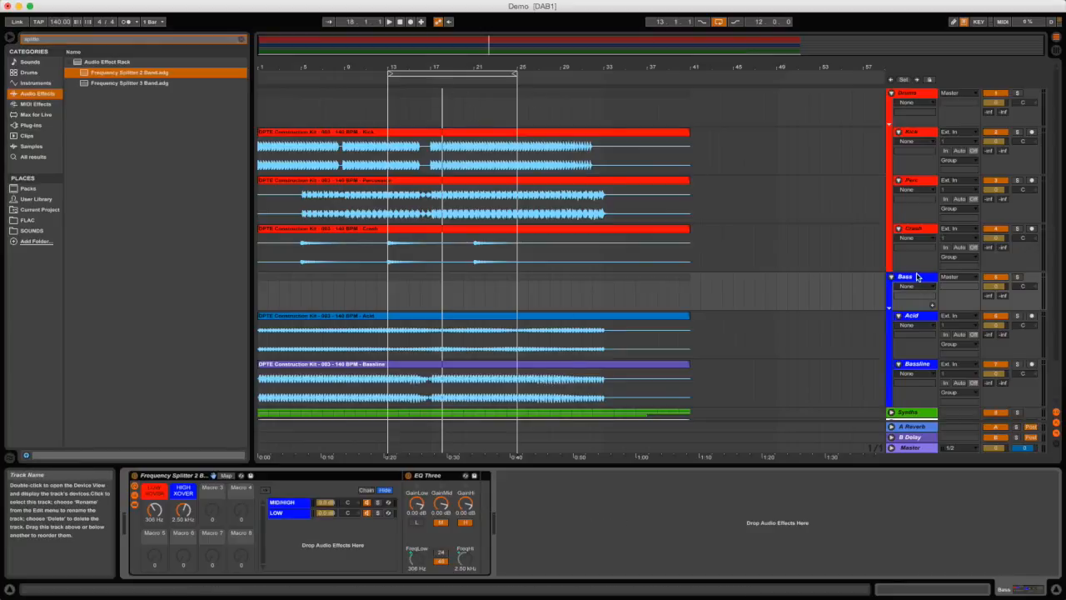
{"action": "key", "text": "space"}
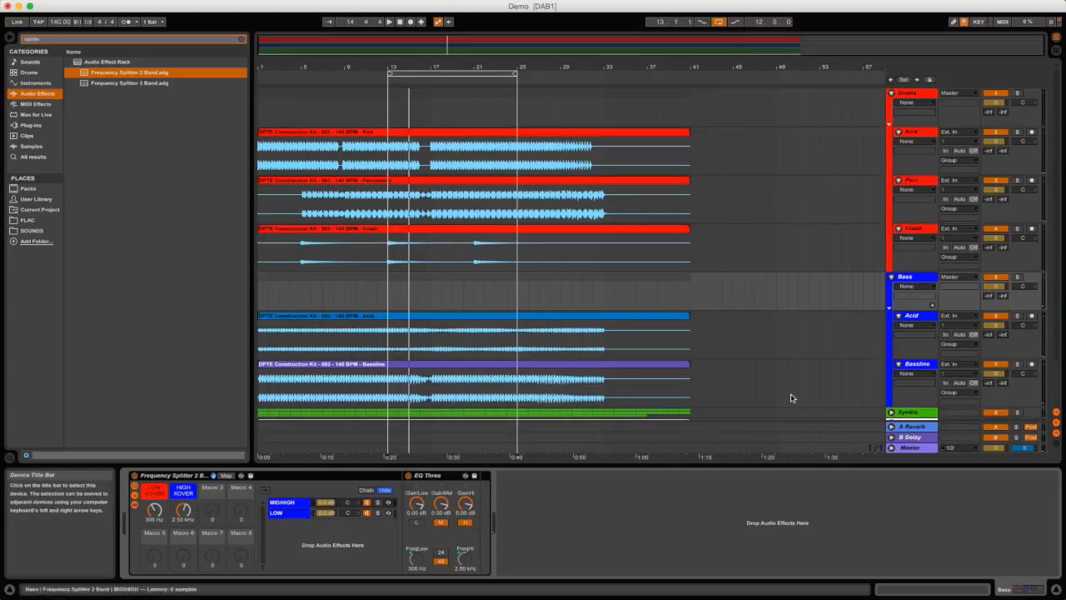
{"action": "left_click", "coordinate": [920, 277]}
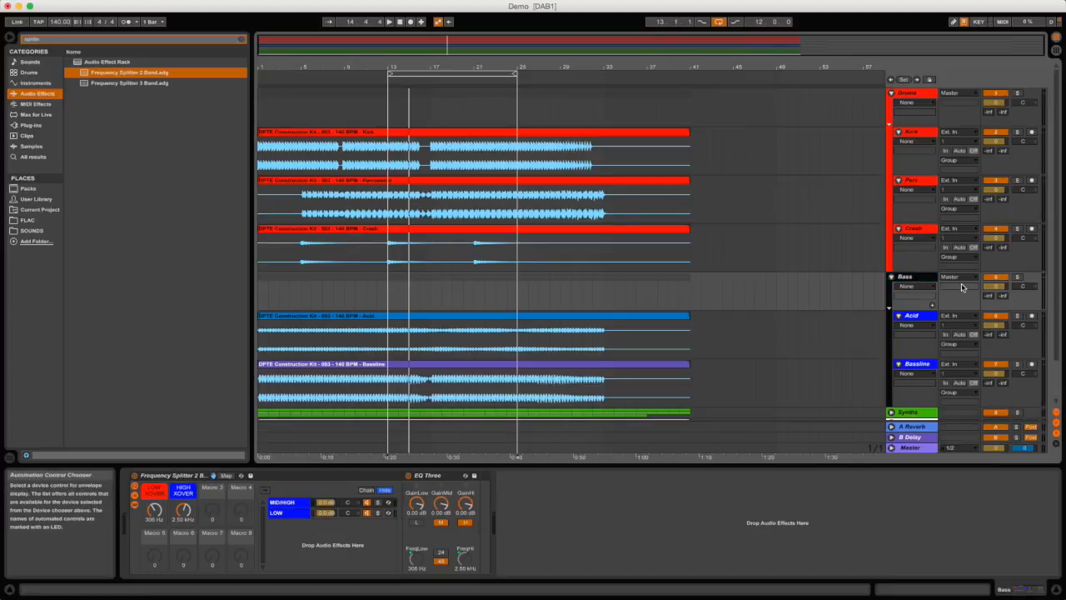
{"action": "left_click", "coordinate": [1017, 277]}
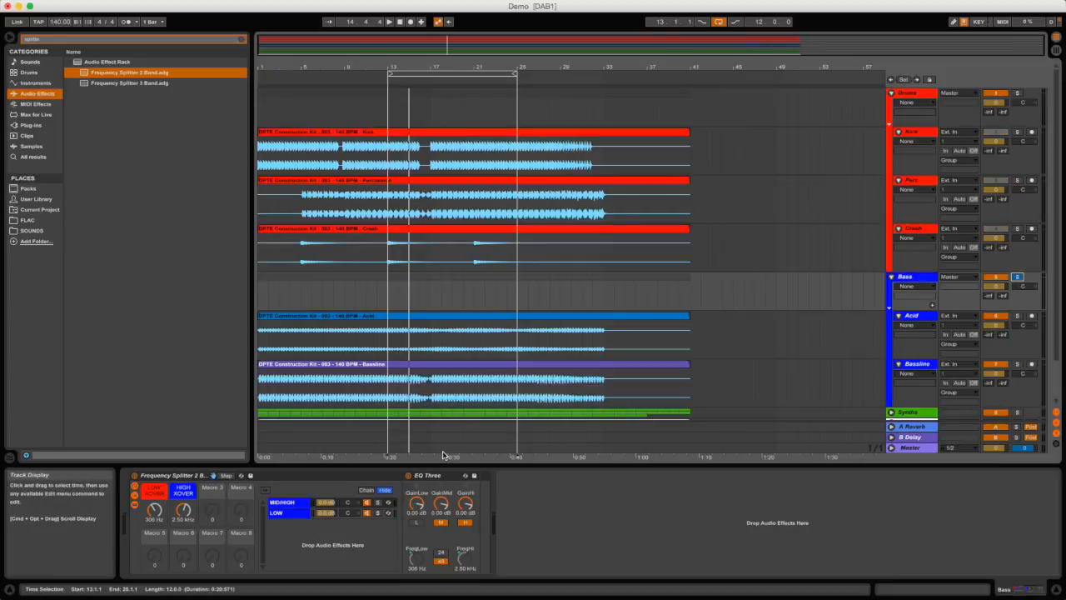
{"action": "key", "text": "space"}
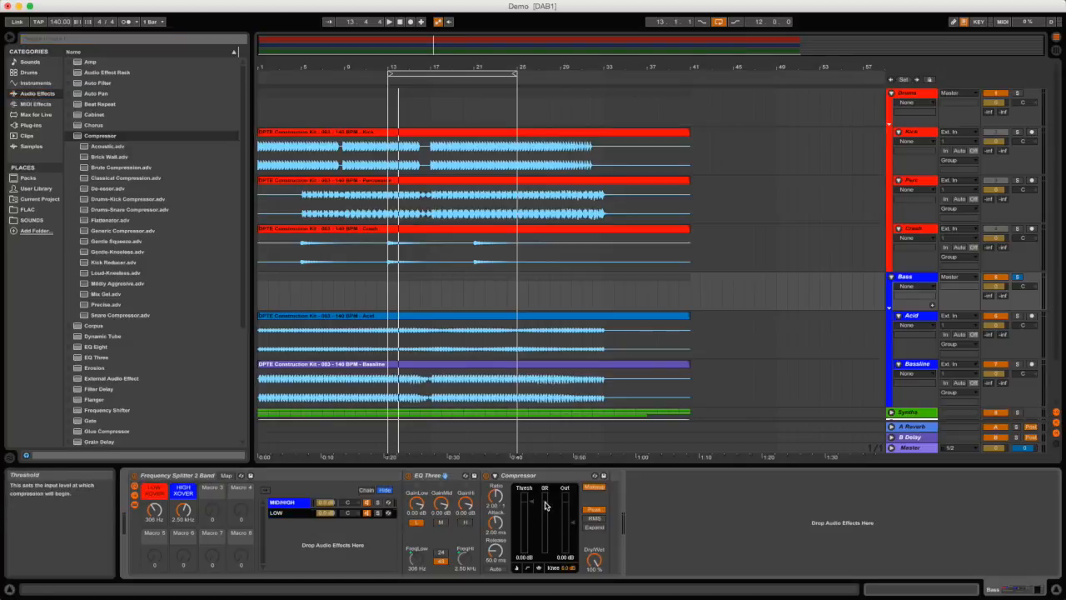
Lower the LOW chain compressor's threshold to -44.1 dB, then solo the chain and compare it with the compressor bypassed.
{"action": "left_click", "coordinate": [536, 503]}
{"action": "left_click_drag", "start_coordinate": [531, 502], "coordinate": [532, 523]}
{"action": "key", "text": "space"}
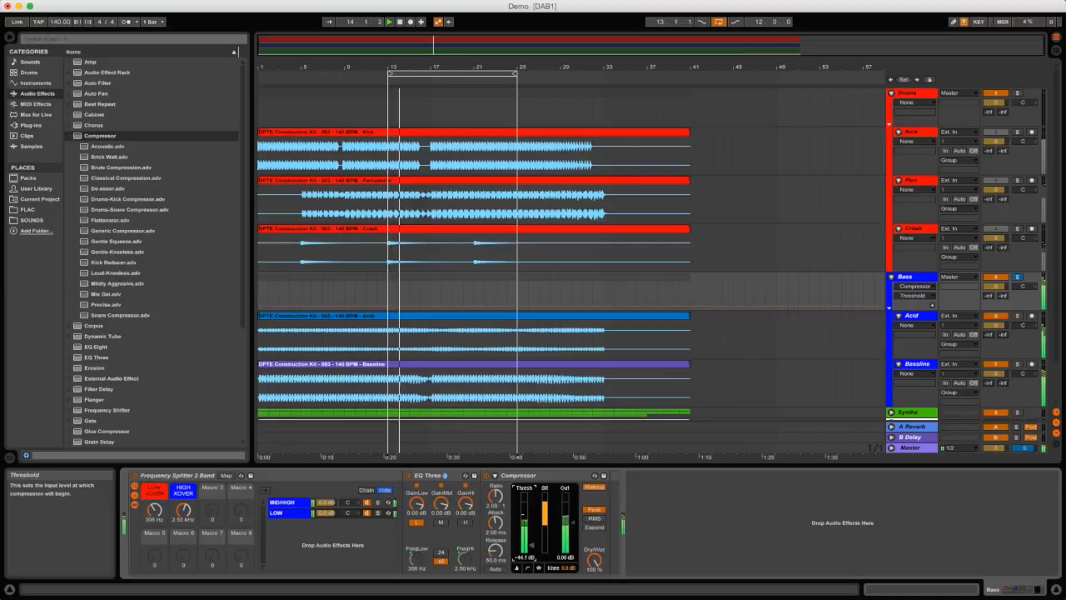
{"action": "left_click", "coordinate": [378, 513]}
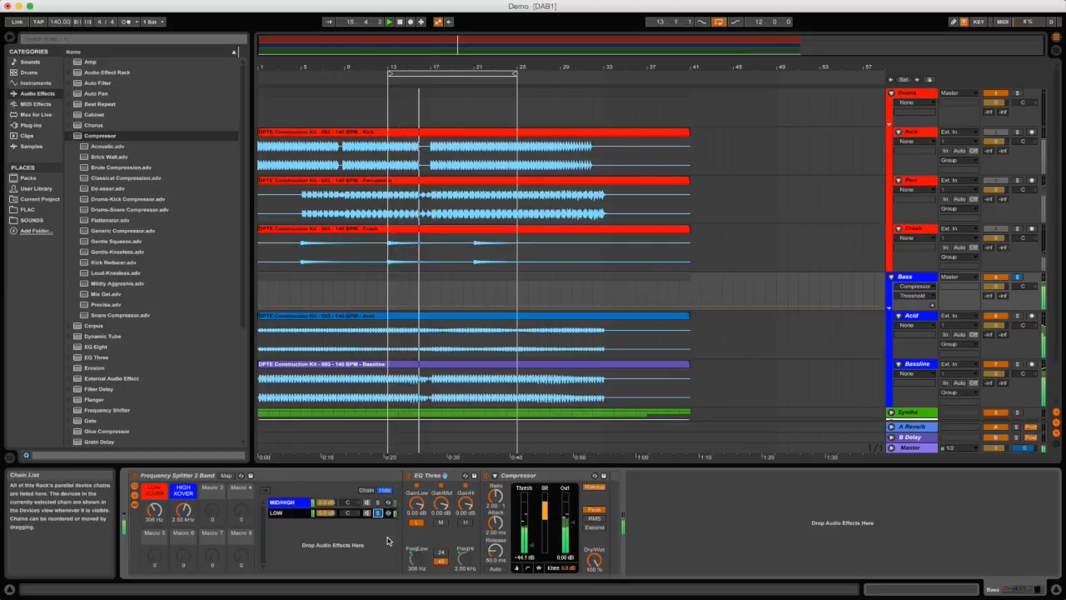
{"action": "left_click", "coordinate": [486, 475]}
{"action": "left_click", "coordinate": [486, 476]}
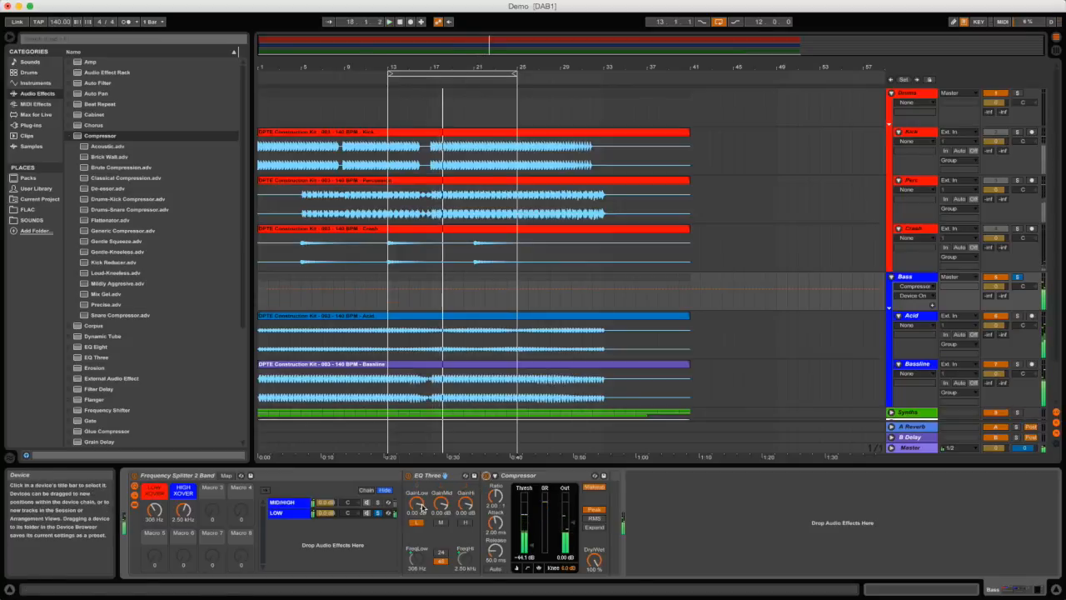
Set up two Compressors in series on the LOW chain, with the first one's threshold at about -35.3 dB.
{"action": "left_click", "coordinate": [88, 138]}
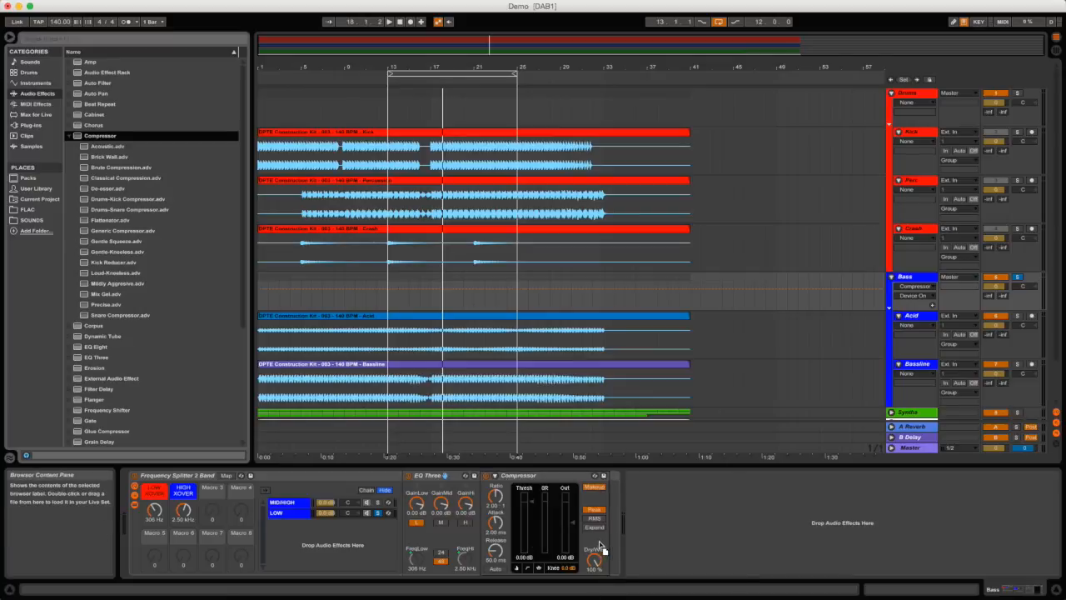
{"action": "key", "text": "Return"}
{"action": "left_click_drag", "start_coordinate": [528, 504], "coordinate": [528, 534]}
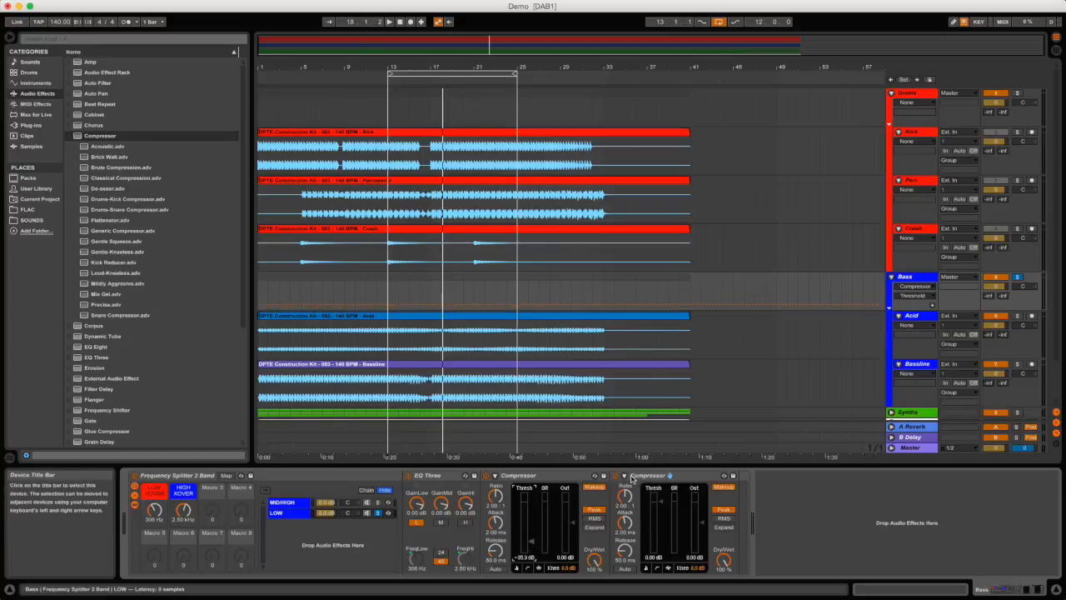
Enable the sidechain on the LOW chain's second compressor and choose Kick as its audio source.
{"action": "left_click", "coordinate": [624, 476]}
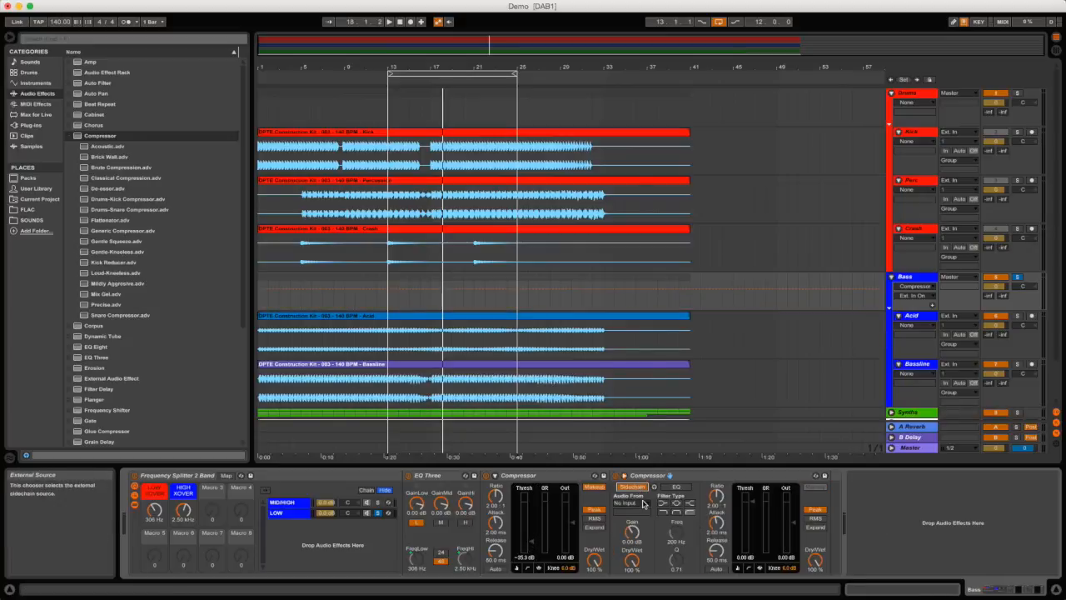
{"action": "left_click", "coordinate": [633, 503]}
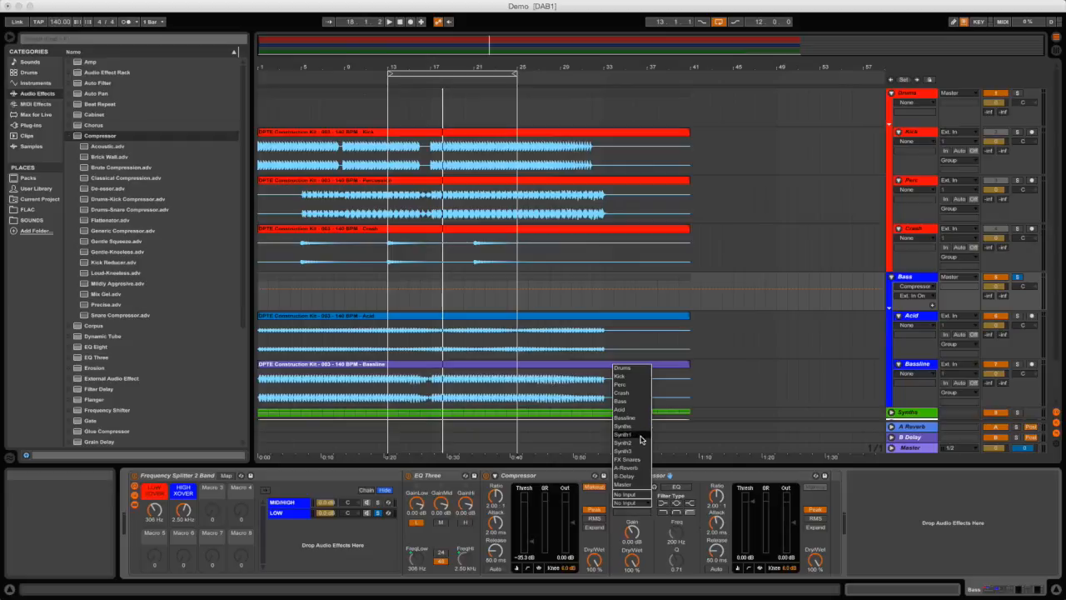
{"action": "left_click", "coordinate": [634, 376]}
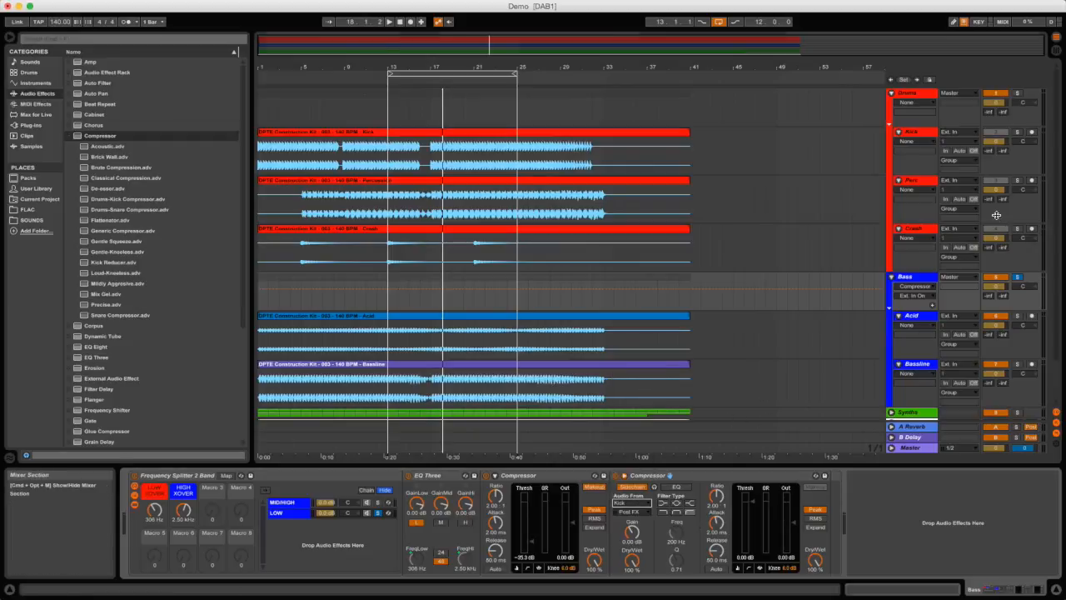
Solo the Kick track alongside Bass and lower the sidechained compressor's threshold to about -30 dB during playback.
{"action": "left_click", "coordinate": [1018, 131]}
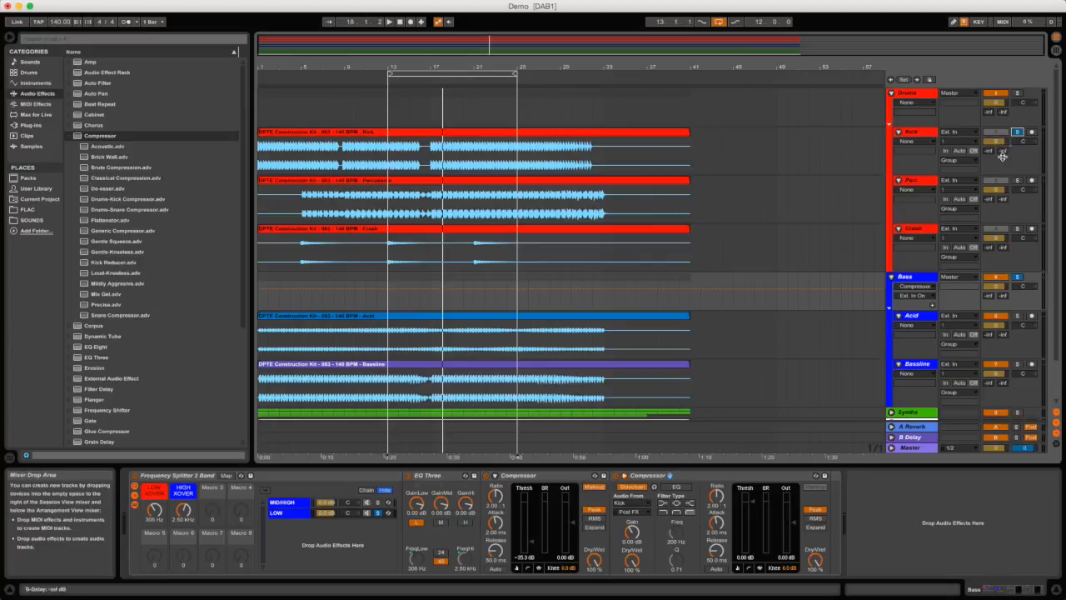
{"action": "key", "text": "space"}
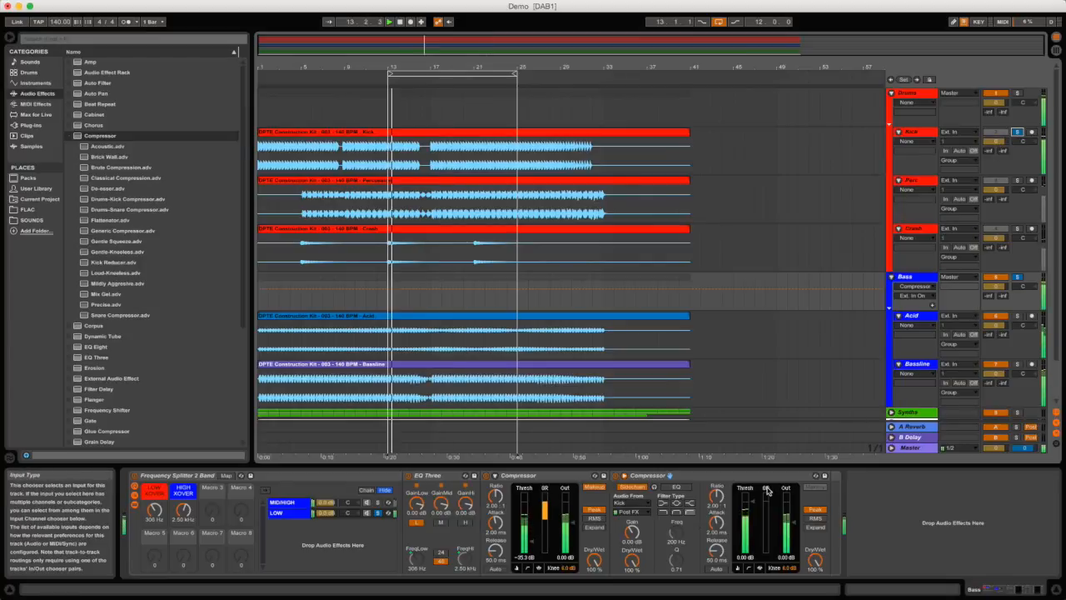
{"action": "left_click_drag", "start_coordinate": [754, 505], "coordinate": [753, 539]}
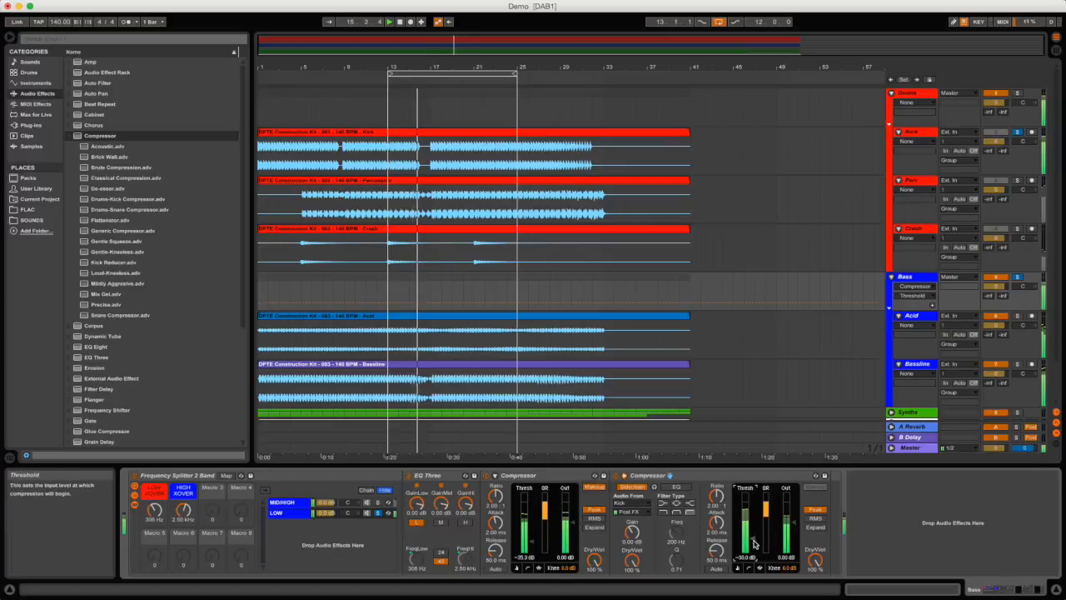
{"action": "key", "text": "space"}
Unsolo the LOW chain and add the Bright Room reverb preset after the EQ Three on the MID/HIGH chain.
{"action": "left_click", "coordinate": [378, 514]}
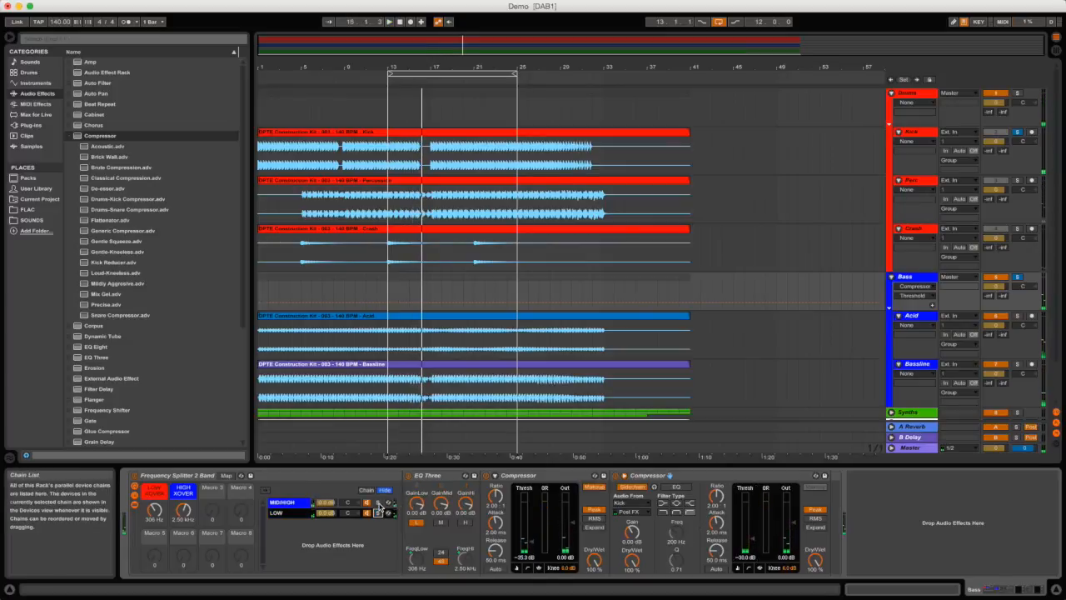
{"action": "left_click", "coordinate": [300, 513]}
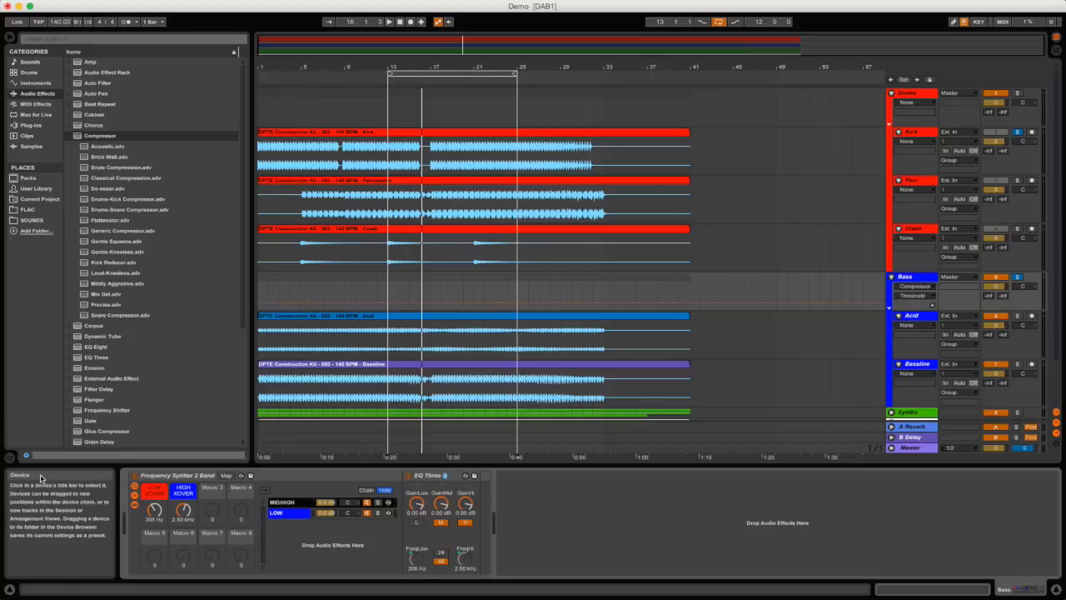
{"action": "left_click", "coordinate": [68, 135]}
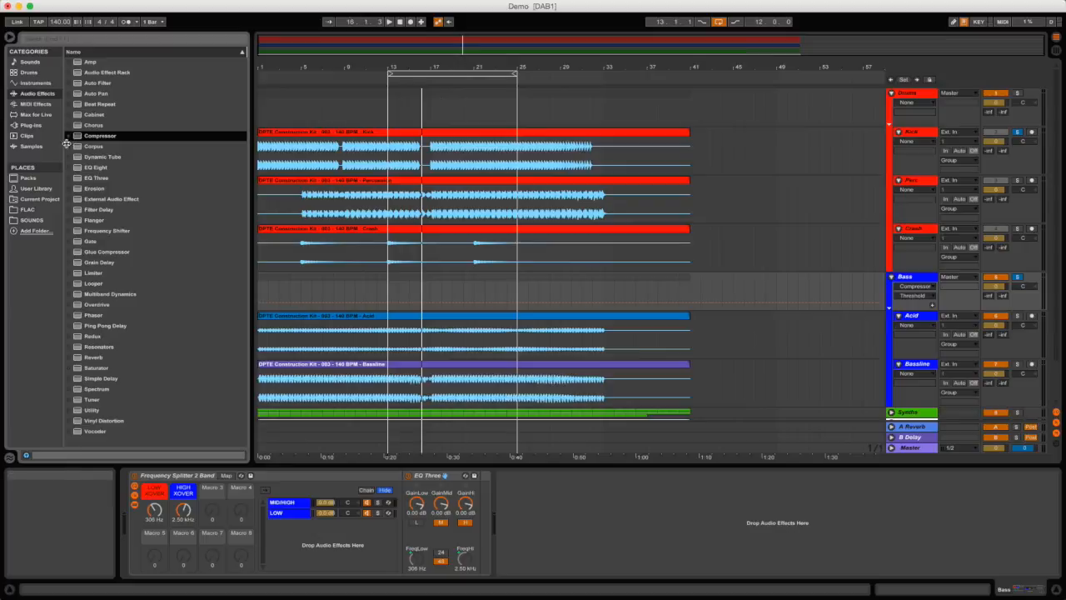
{"action": "left_click", "coordinate": [68, 358]}
{"action": "left_click", "coordinate": [76, 379]}
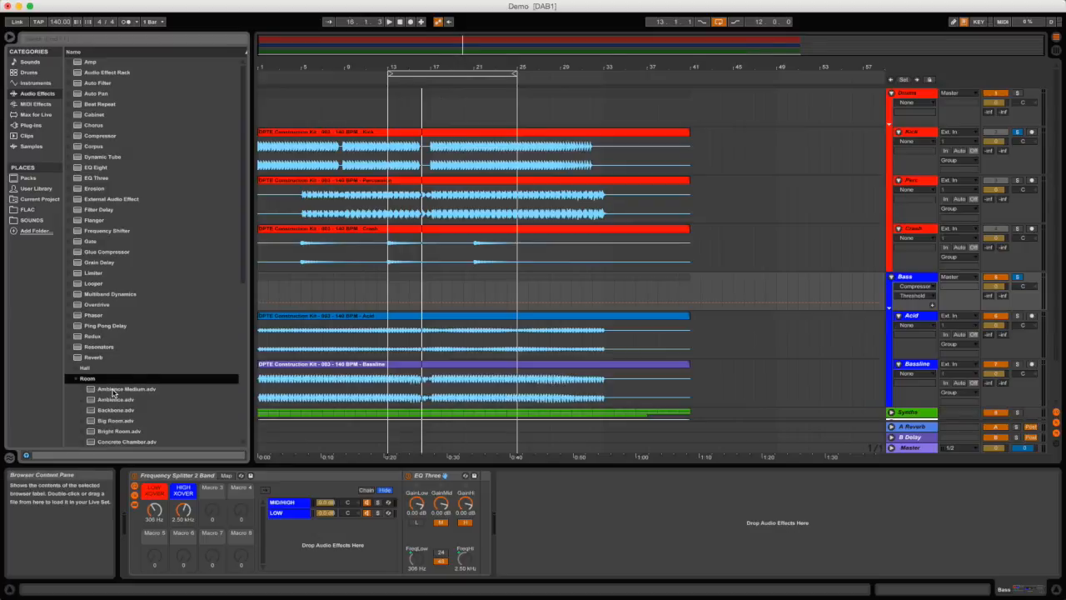
{"action": "scroll", "coordinate": [149, 401], "scroll_direction": "down", "scroll_amount": 1}
{"action": "left_click", "coordinate": [125, 412]}
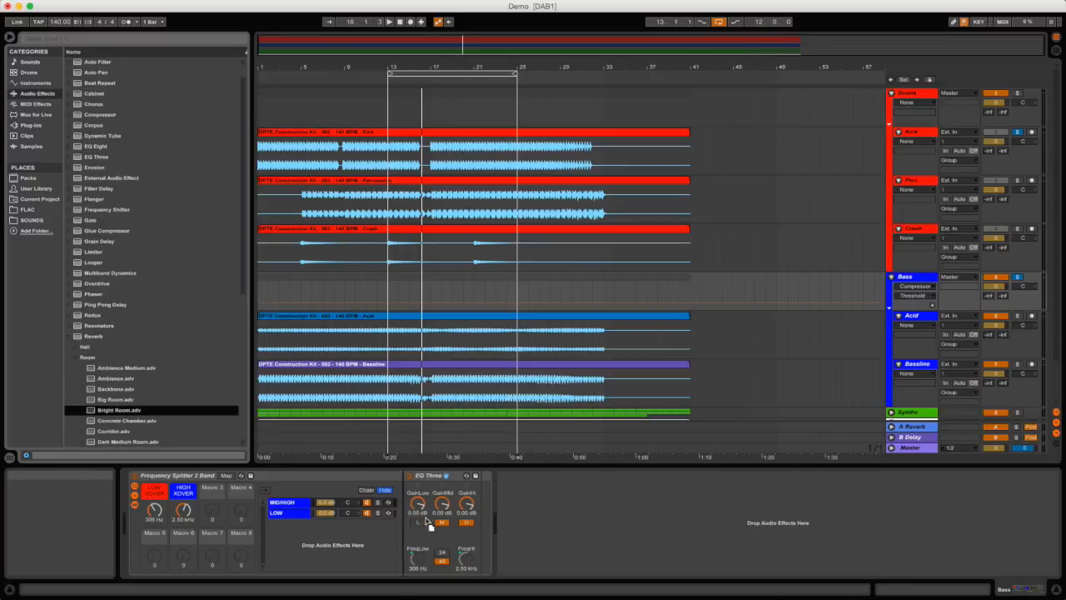
{"action": "left_click_drag", "start_coordinate": [498, 525], "coordinate": [480, 530]}
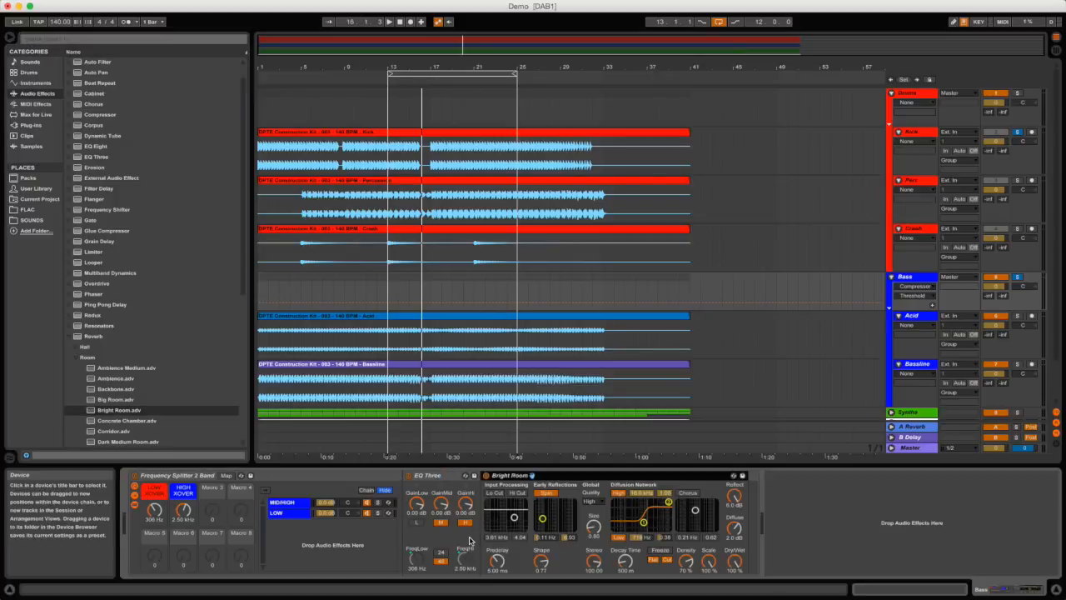
Solo the MID/HIGH chain and set the Bright Room reverb's Dry/Wet to 40% while listening.
{"action": "left_click_drag", "start_coordinate": [735, 561], "coordinate": [735, 583]}
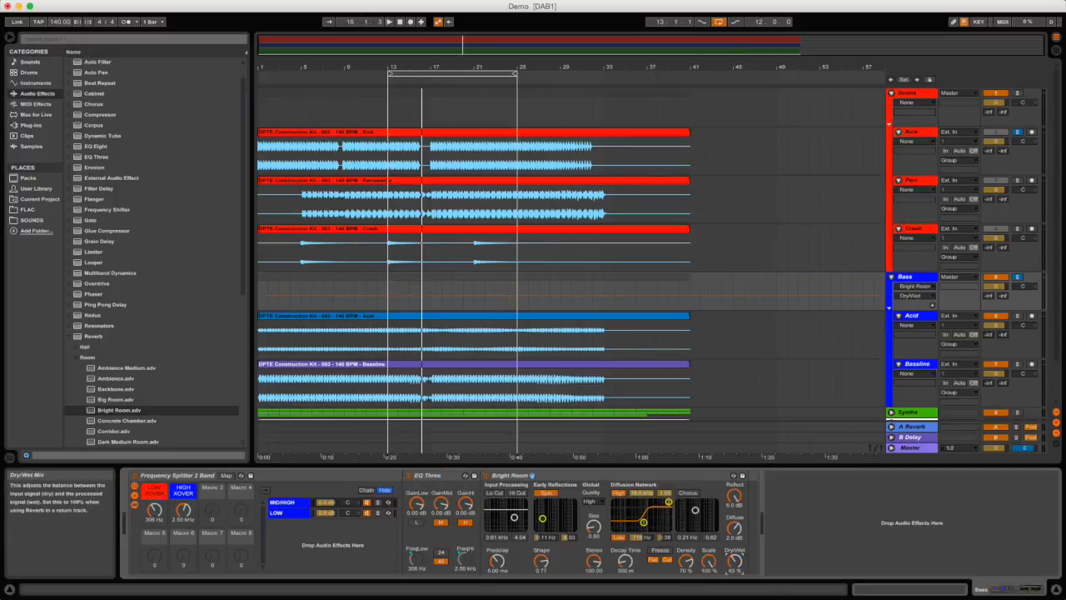
{"action": "left_click", "coordinate": [378, 503]}
{"action": "key", "text": "space"}
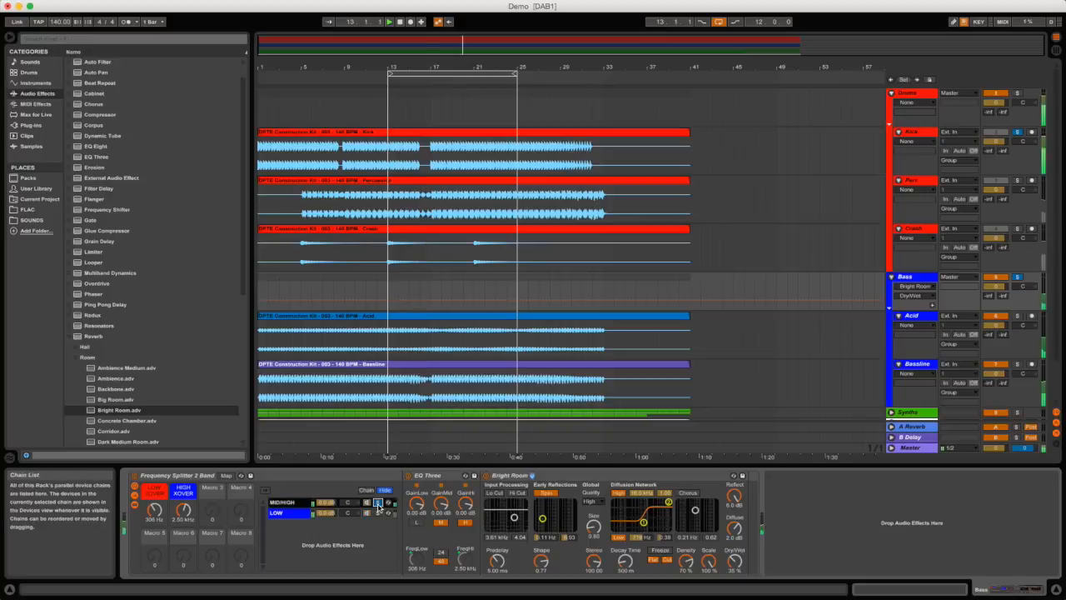
{"action": "left_click_drag", "start_coordinate": [735, 561], "coordinate": [734, 557]}
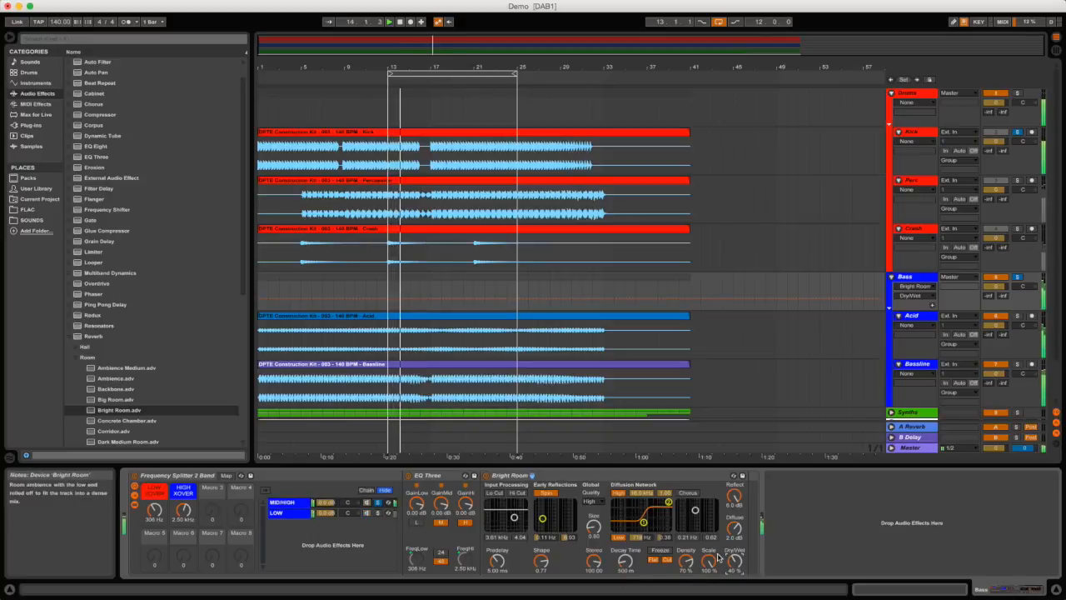
{"action": "key", "text": "space"}
Unsolo the MID/HIGH chain, listen to both bands together, and reduce the reverb's Dry/Wet to 33%.
{"action": "left_click", "coordinate": [378, 503]}
{"action": "key", "text": "space"}
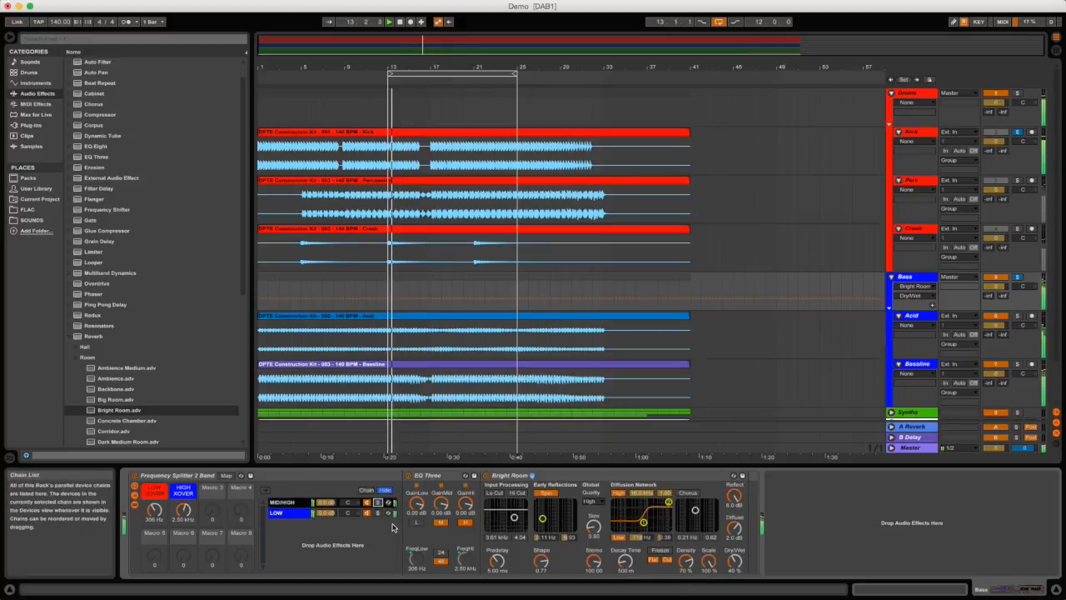
{"action": "key", "text": "space"}
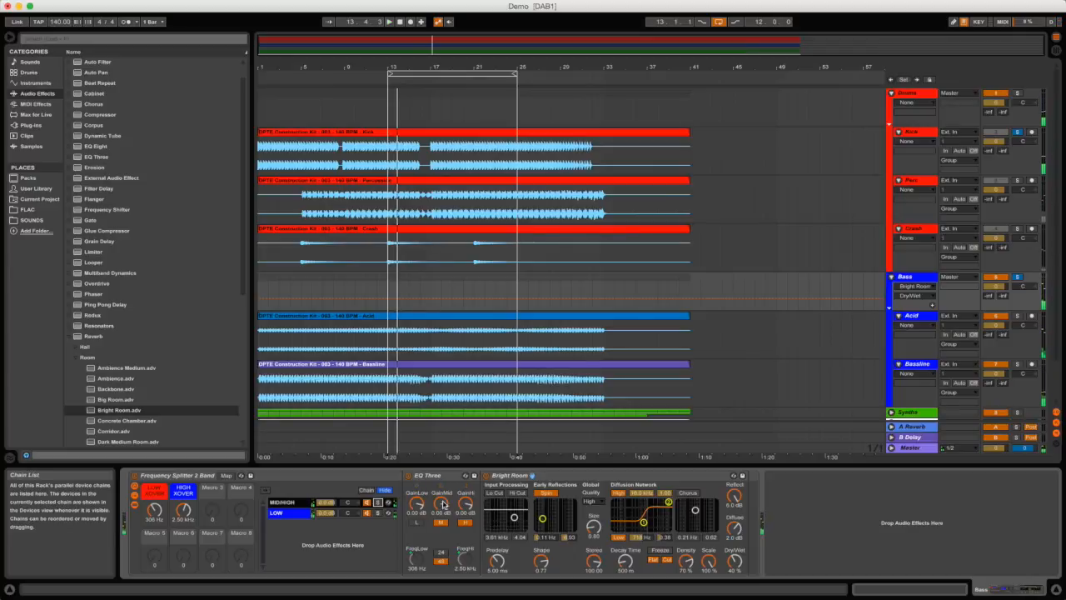
{"action": "left_click_drag", "start_coordinate": [737, 562], "coordinate": [737, 568]}
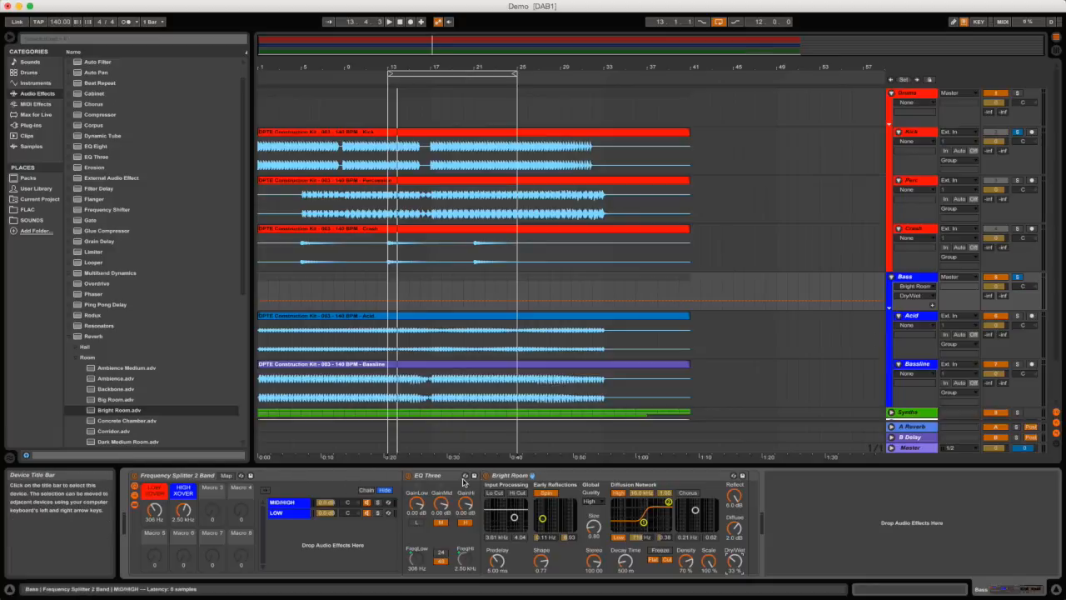
Delete the Bright Room reverb and the whole Frequency Splitter 2 Band rack from the Bass track.
{"action": "left_click", "coordinate": [624, 477]}
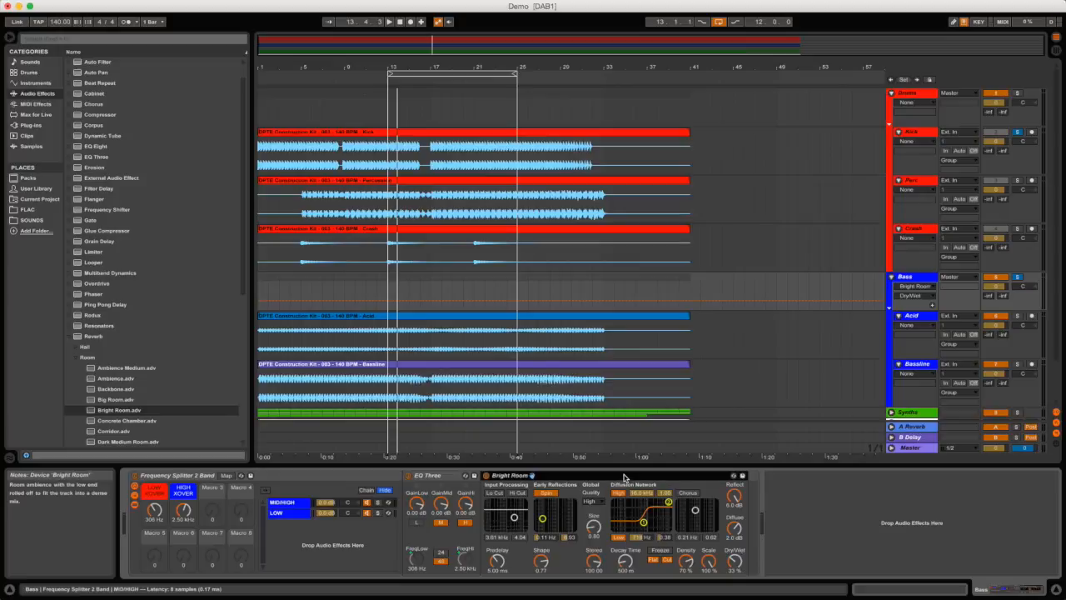
{"action": "key", "text": "Delete"}
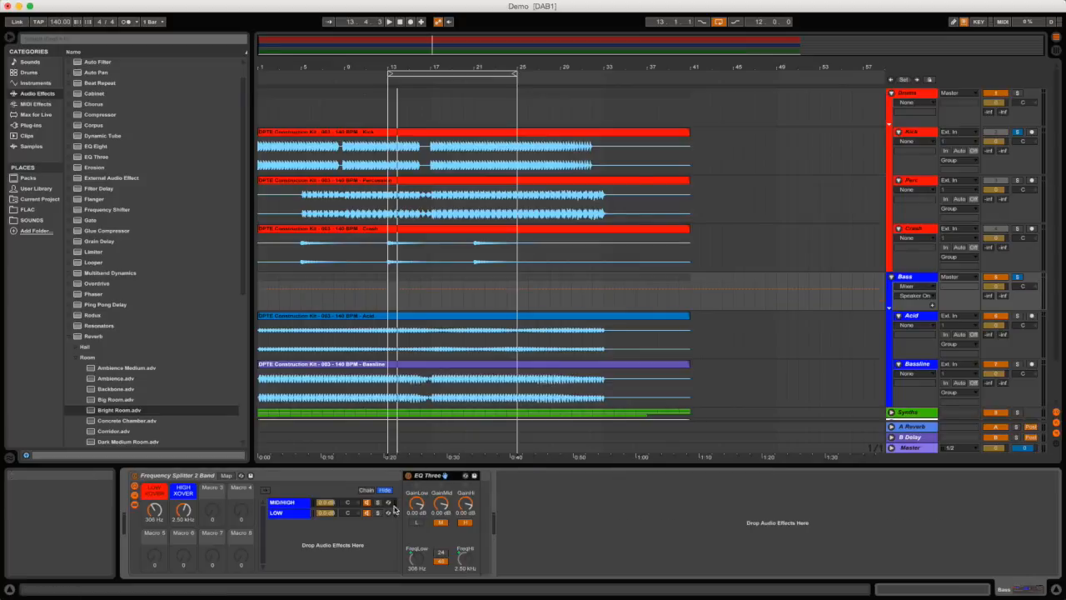
{"action": "left_click", "coordinate": [291, 476]}
{"action": "key", "text": "Delete"}
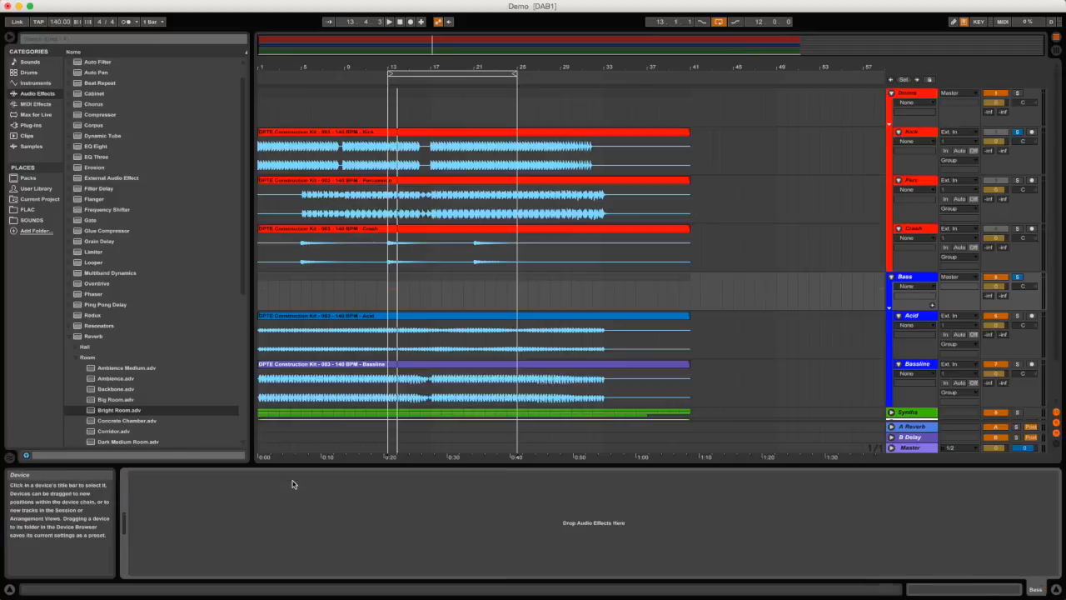
{"action": "scroll", "coordinate": [136, 129], "scroll_direction": "up", "scroll_amount": 2}
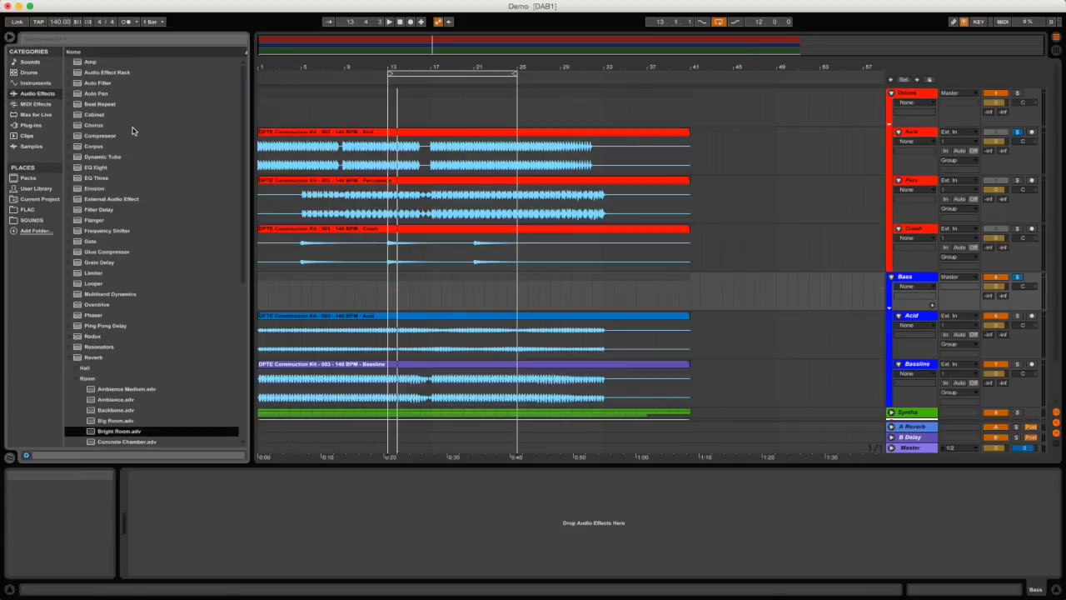
Add an empty Audio Effect Rack to the Bass track and place an EQ Three inside it.
{"action": "left_click", "coordinate": [88, 74]}
{"action": "left_click_drag", "start_coordinate": [236, 495], "coordinate": [238, 498]}
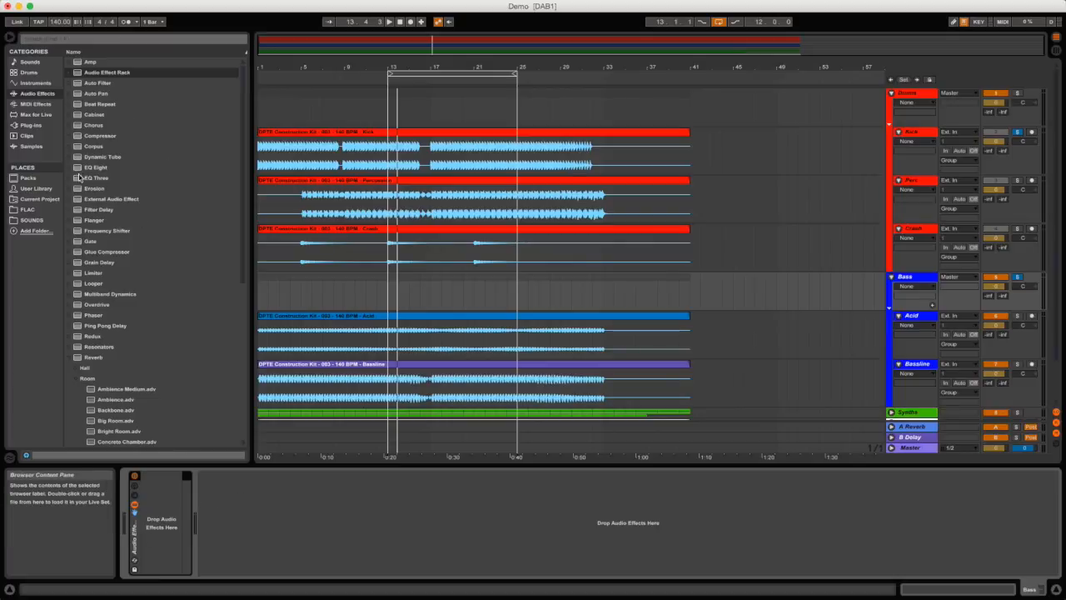
{"action": "left_click_drag", "start_coordinate": [80, 178], "coordinate": [167, 533]}
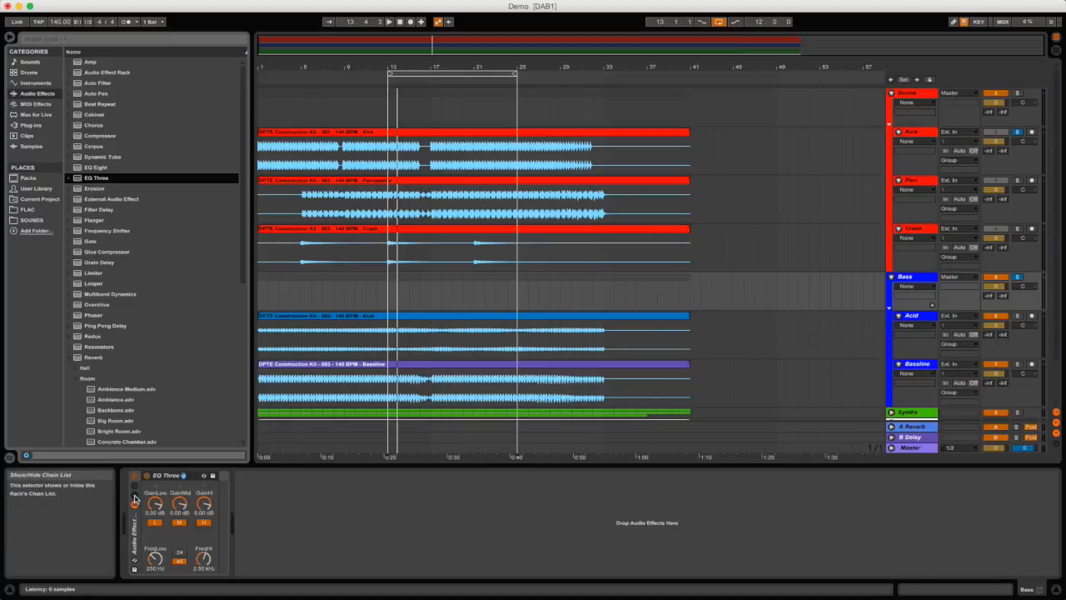
Show the rack's chain list and macro controls, and map the EQ Three's FreqLow to Macro 1.
{"action": "left_click", "coordinate": [135, 500]}
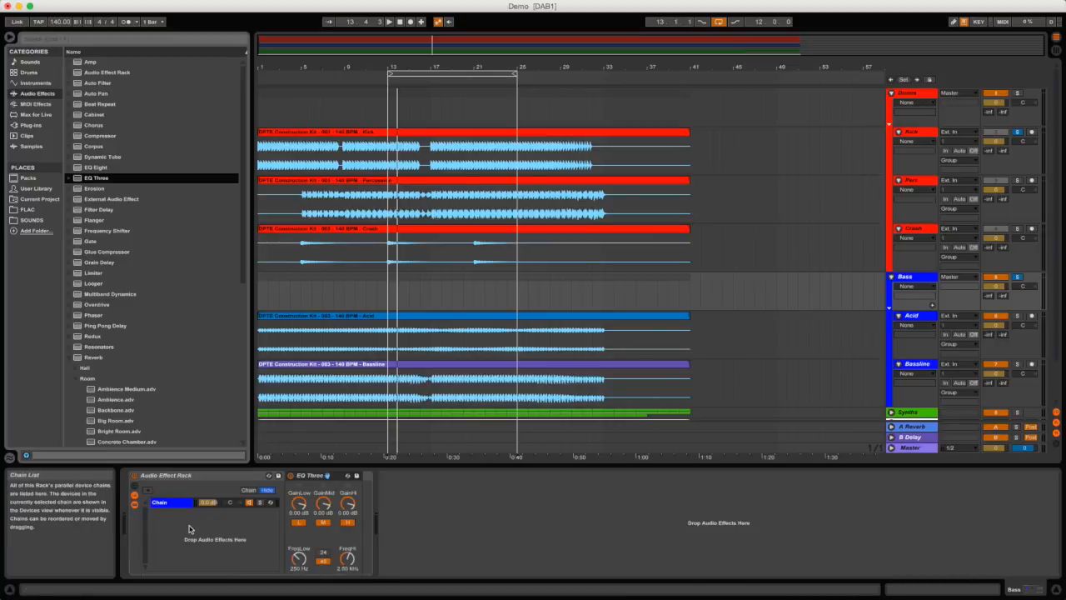
{"action": "left_click", "coordinate": [135, 489]}
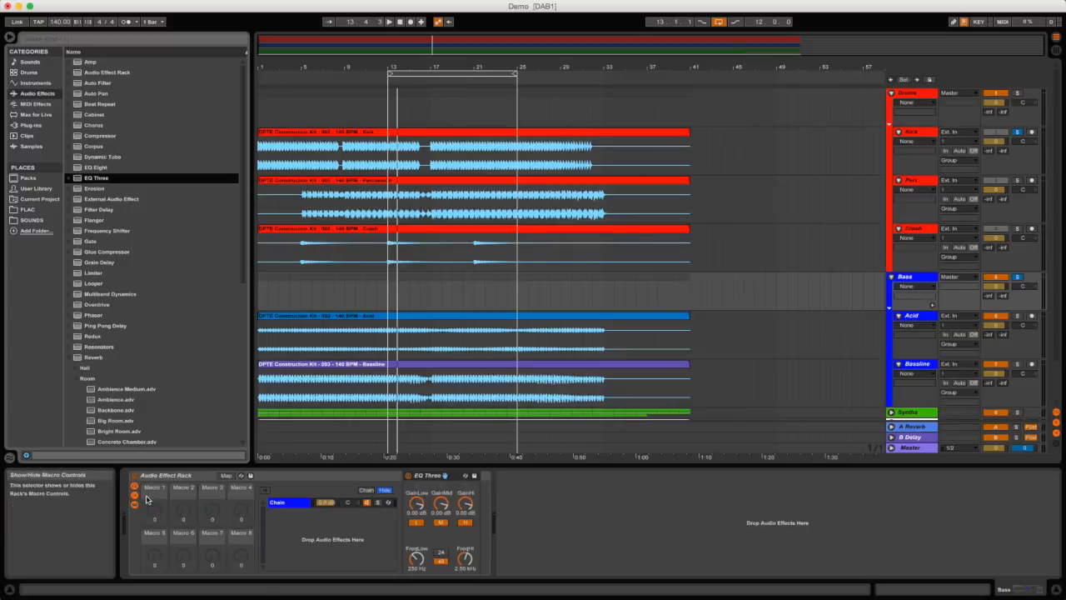
{"action": "right_click", "coordinate": [417, 559]}
{"action": "left_click", "coordinate": [441, 500]}
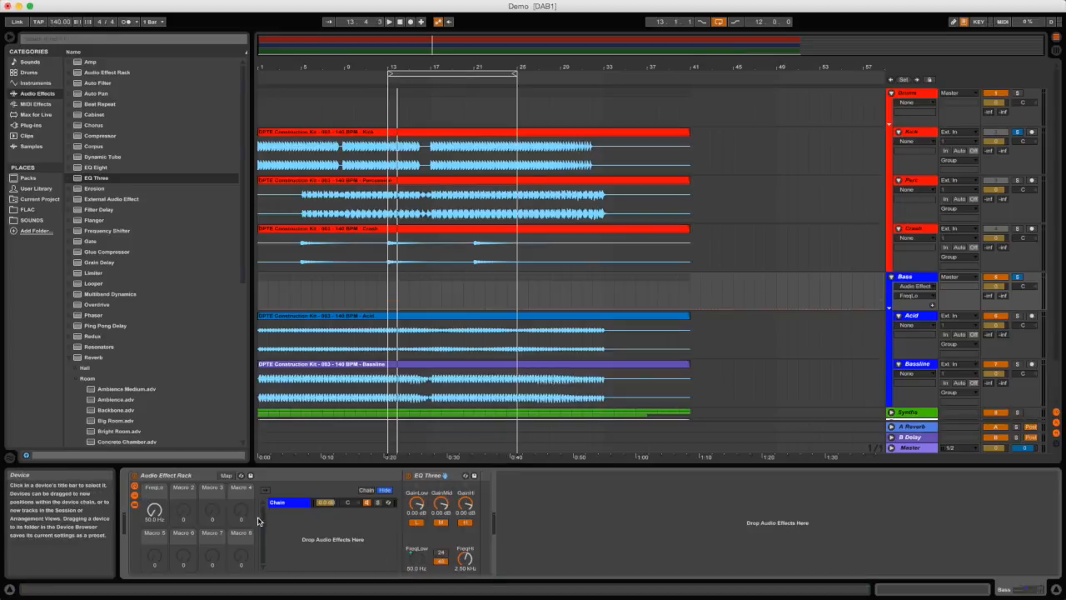
Rename the FreqLow macro LOW SPLIT and colour it red.
{"action": "right_click", "coordinate": [159, 496]}
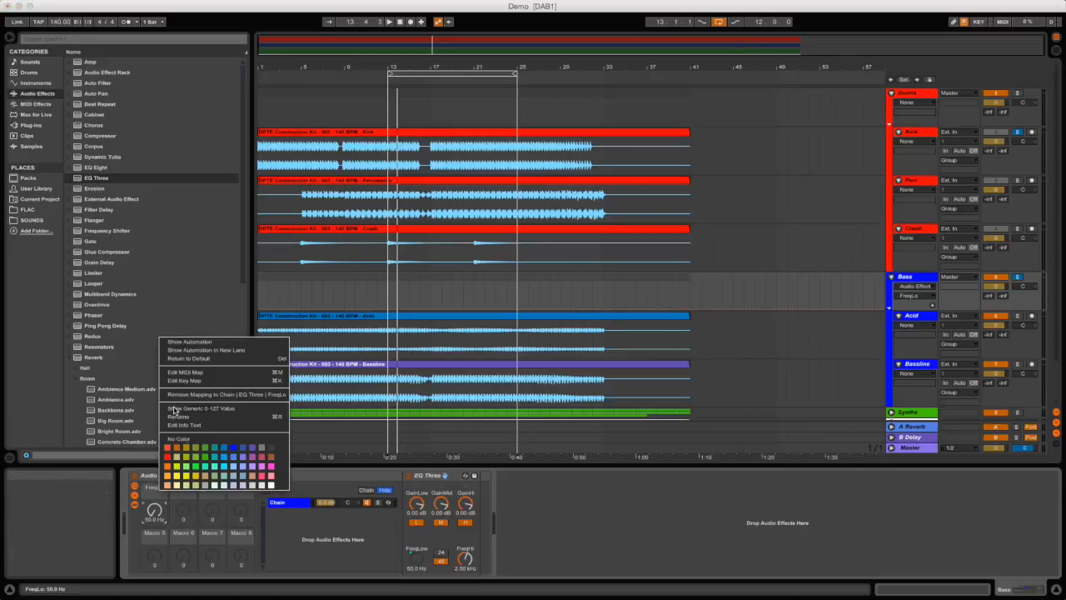
{"action": "left_click", "coordinate": [197, 417]}
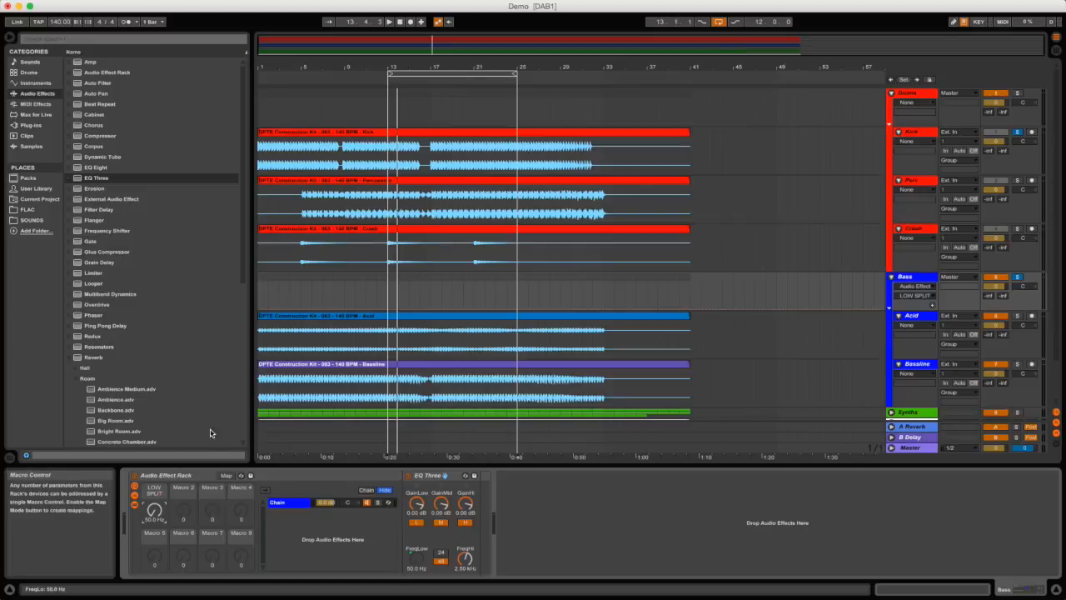
{"action": "right_click", "coordinate": [155, 500]}
{"action": "left_click", "coordinate": [156, 459]}
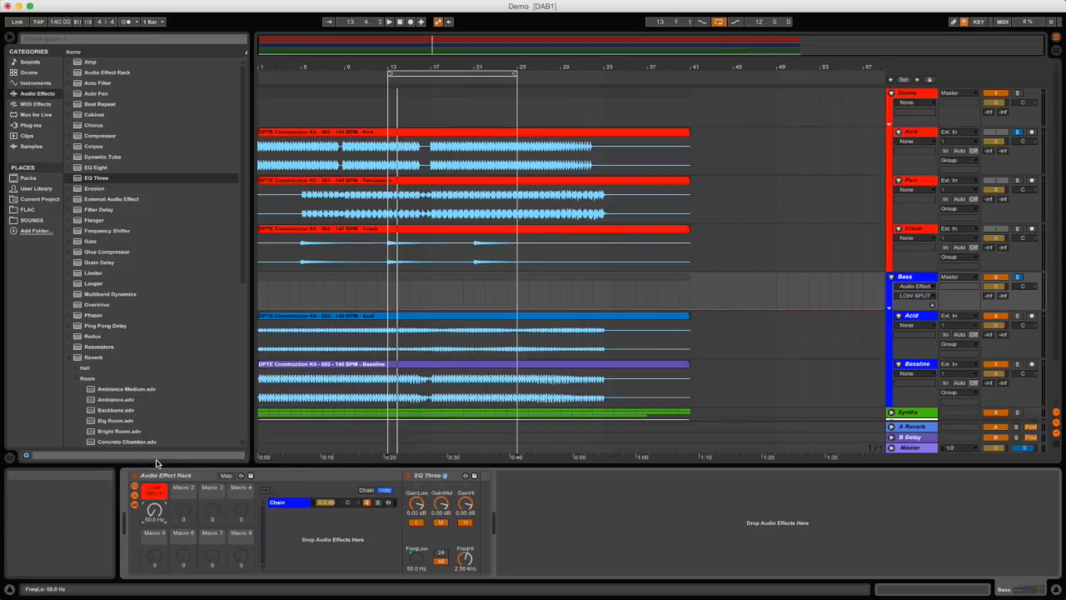
Map the EQ Three's FreqHi to Macro 2 and colour that macro blue.
{"action": "right_click", "coordinate": [470, 559]}
{"action": "left_click", "coordinate": [508, 502]}
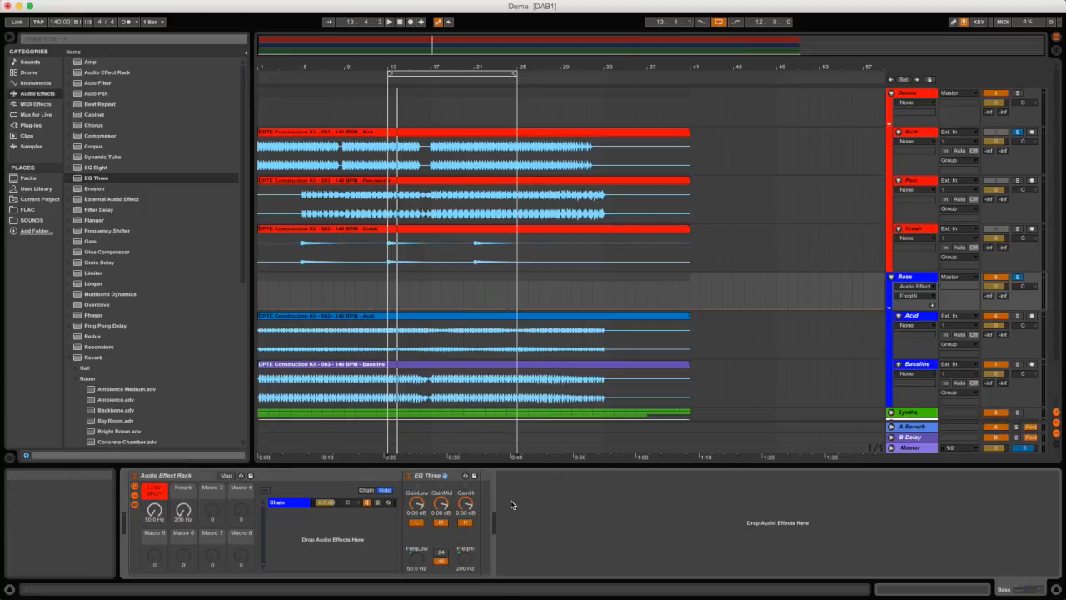
{"action": "right_click", "coordinate": [185, 507]}
{"action": "left_click", "coordinate": [274, 446]}
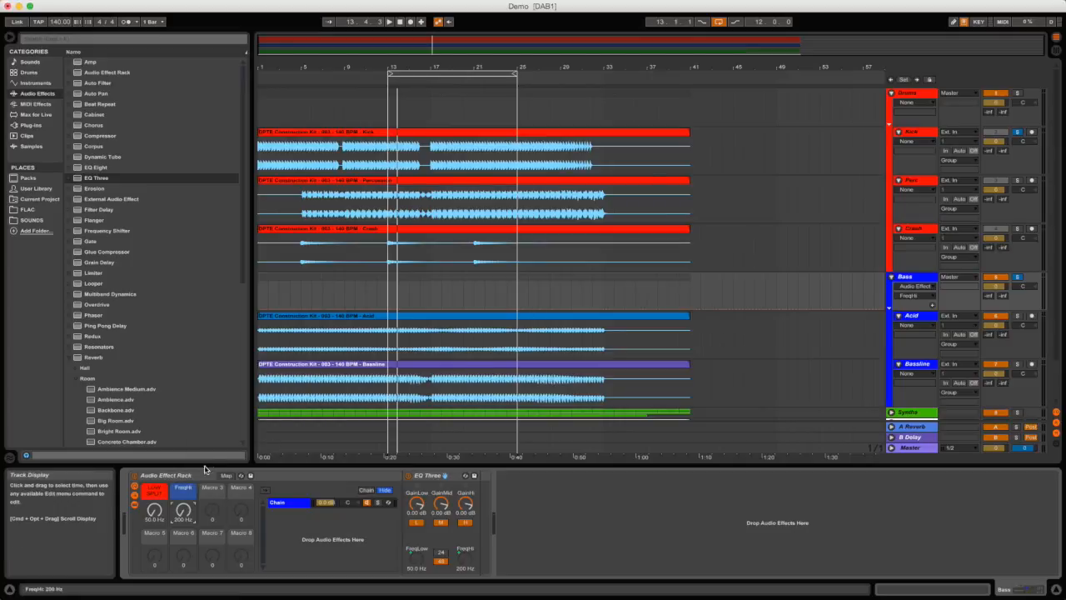
{"action": "right_click", "coordinate": [176, 493]}
{"action": "left_click", "coordinate": [262, 452]}
{"action": "right_click", "coordinate": [175, 493]}
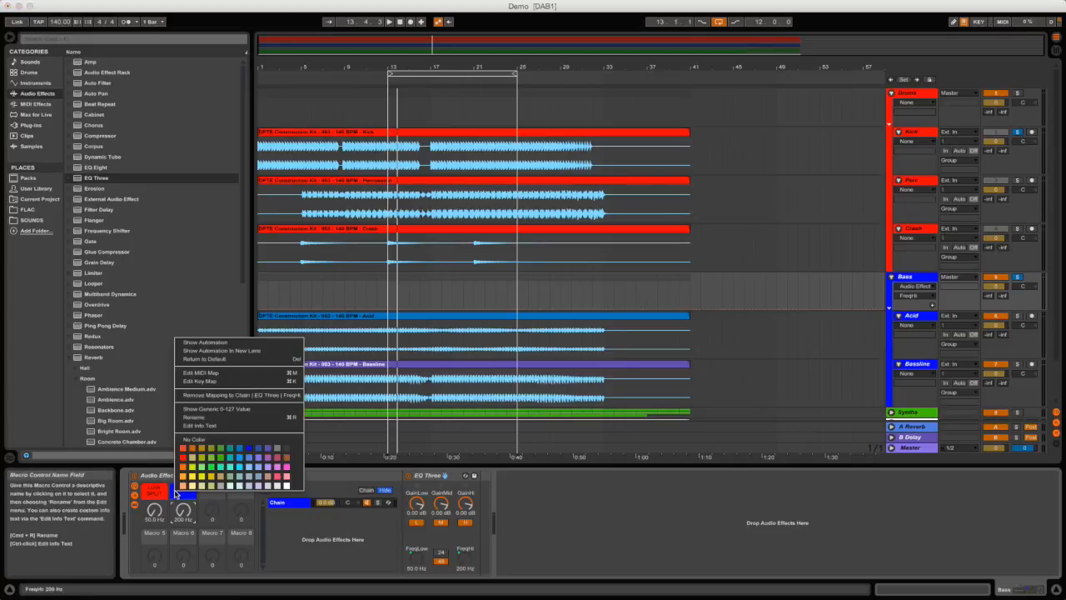
{"action": "left_click", "coordinate": [218, 410]}
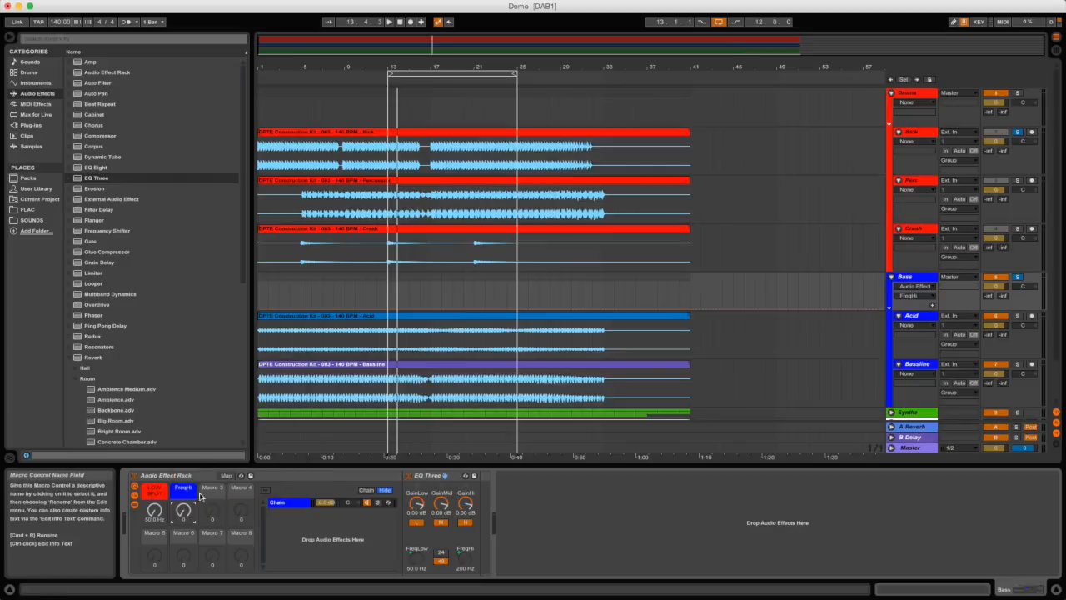
{"action": "right_click", "coordinate": [187, 494]}
{"action": "left_click", "coordinate": [230, 410]}
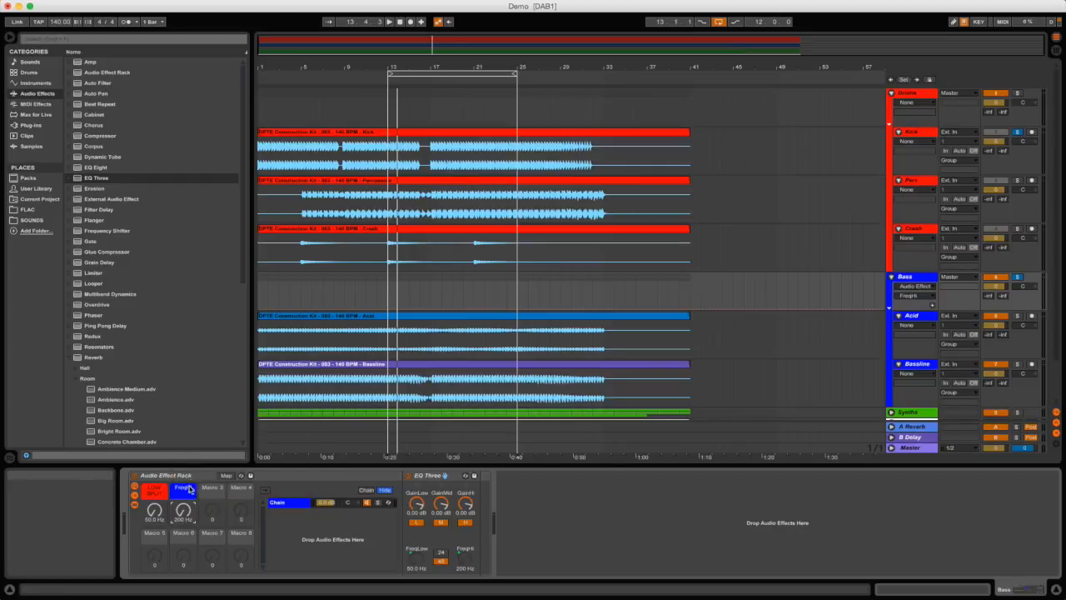
Rename the FreqHi macro HIGH SPLIT.
{"action": "right_click", "coordinate": [183, 496]}
{"action": "left_click", "coordinate": [217, 421]}
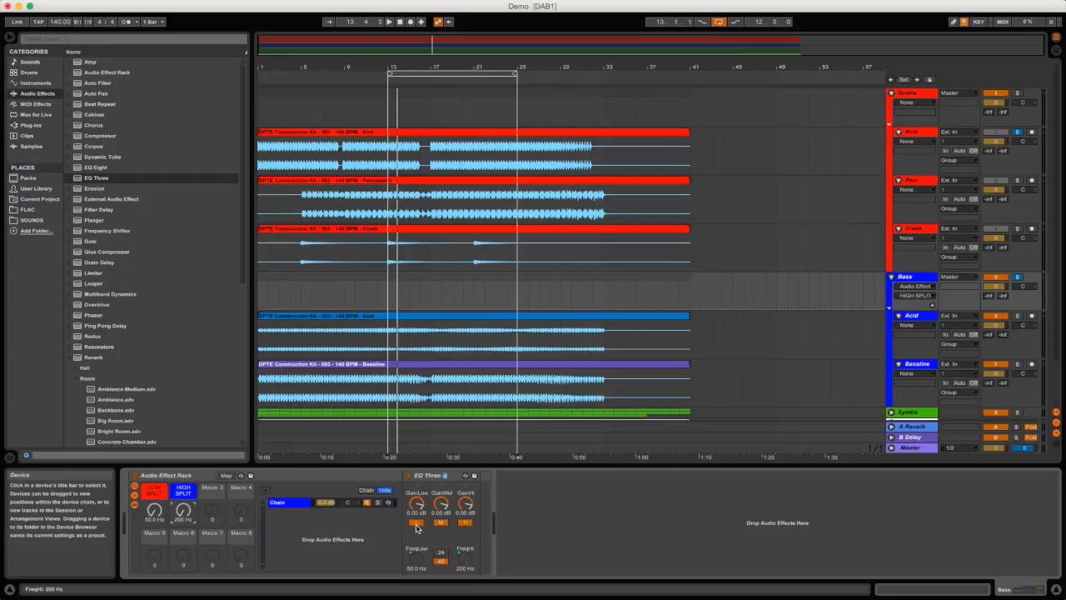
Rename the rack's chain HIGH and switch off the low and mid bands on its EQ Three.
{"action": "left_click", "coordinate": [288, 504]}
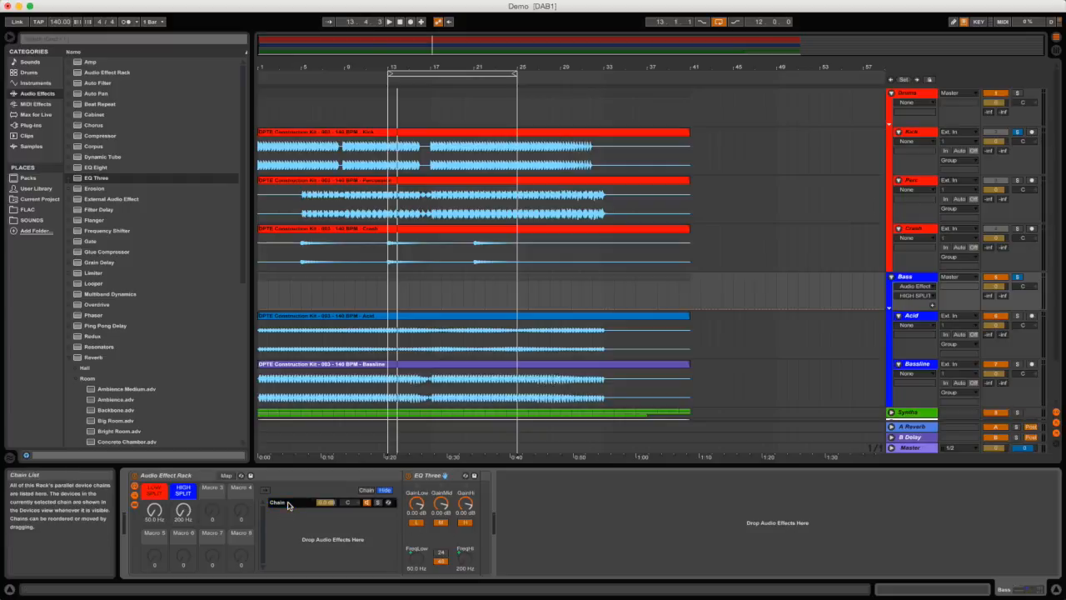
{"action": "right_click", "coordinate": [283, 506]}
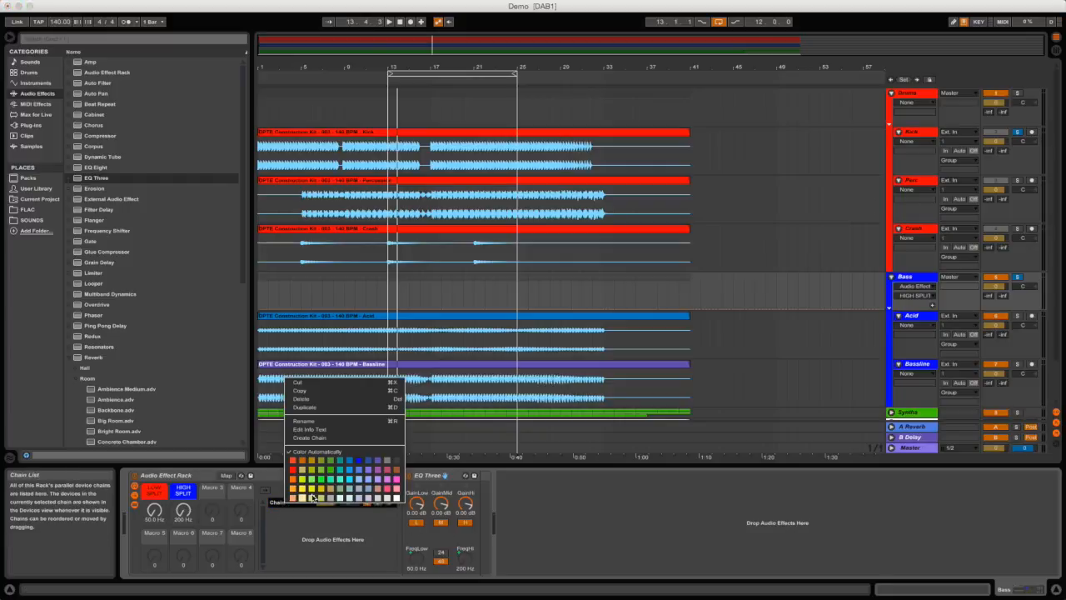
{"action": "left_click", "coordinate": [332, 424]}
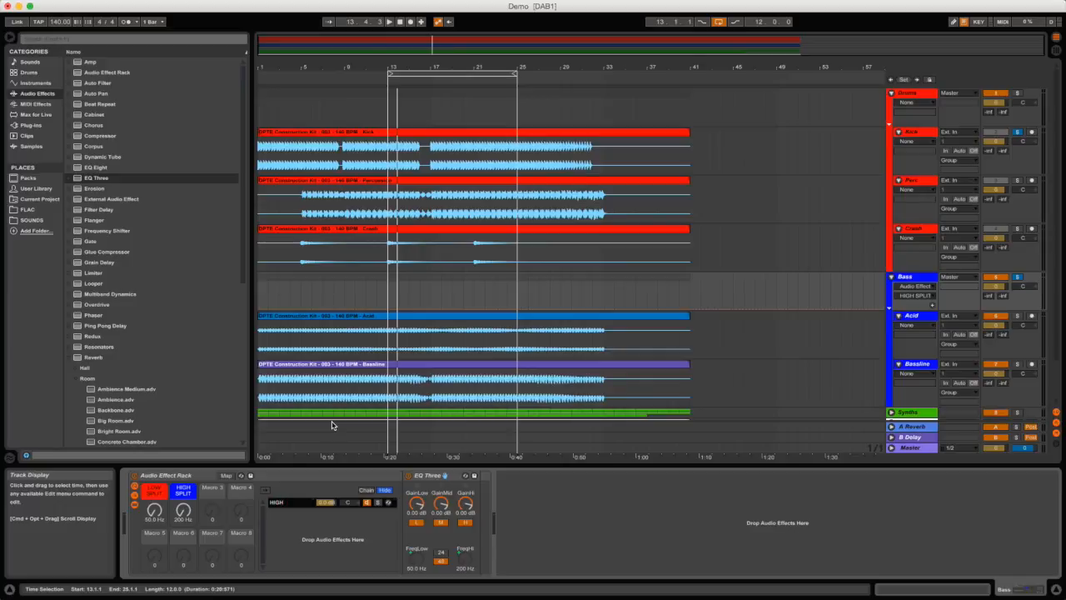
{"action": "left_click", "coordinate": [441, 524]}
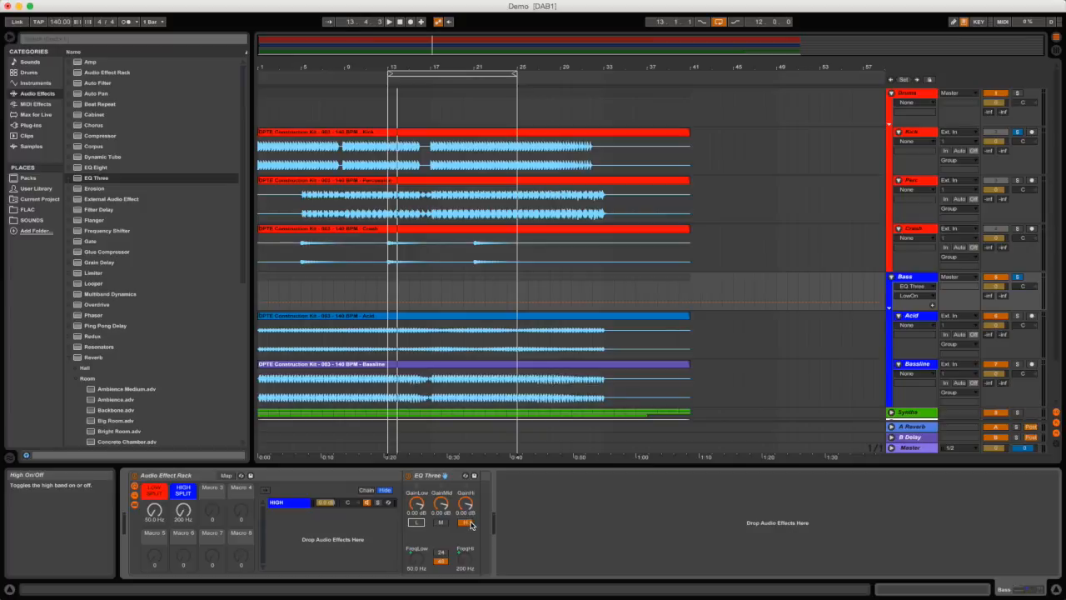
Duplicate the HIGH chain and rename the copy MIDS.
{"action": "left_click", "coordinate": [285, 504]}
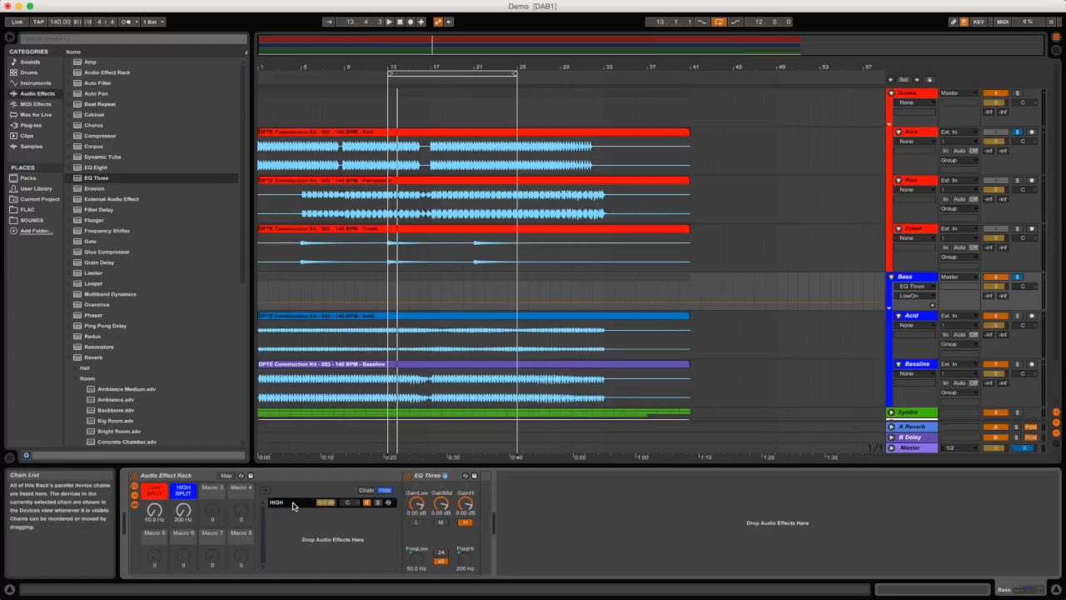
{"action": "left_click_drag", "start_coordinate": [291, 508], "coordinate": [289, 524]}
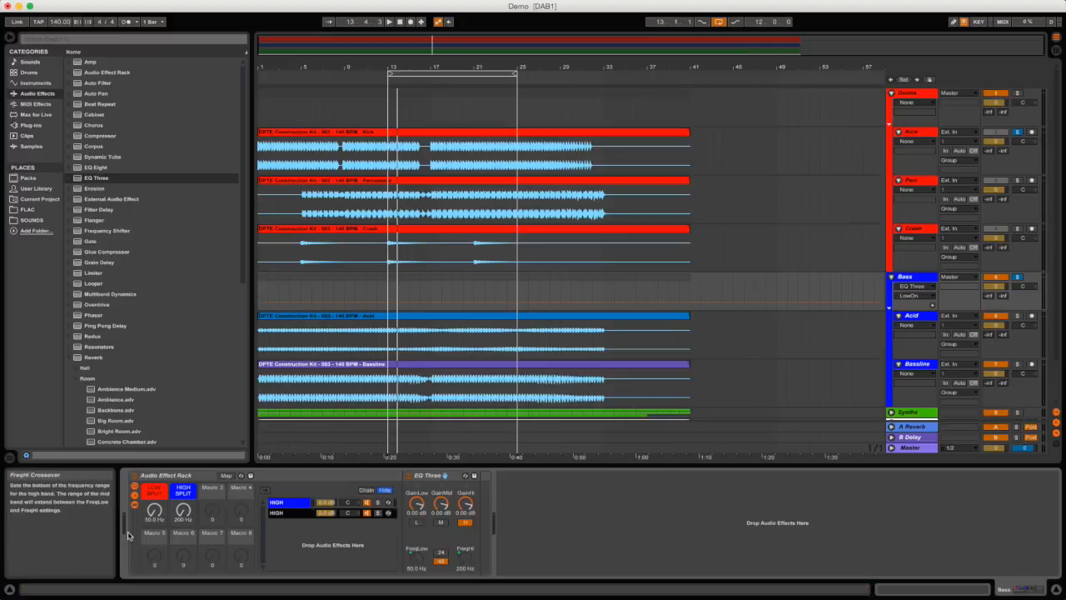
{"action": "right_click", "coordinate": [290, 512]}
{"action": "left_click", "coordinate": [340, 436]}
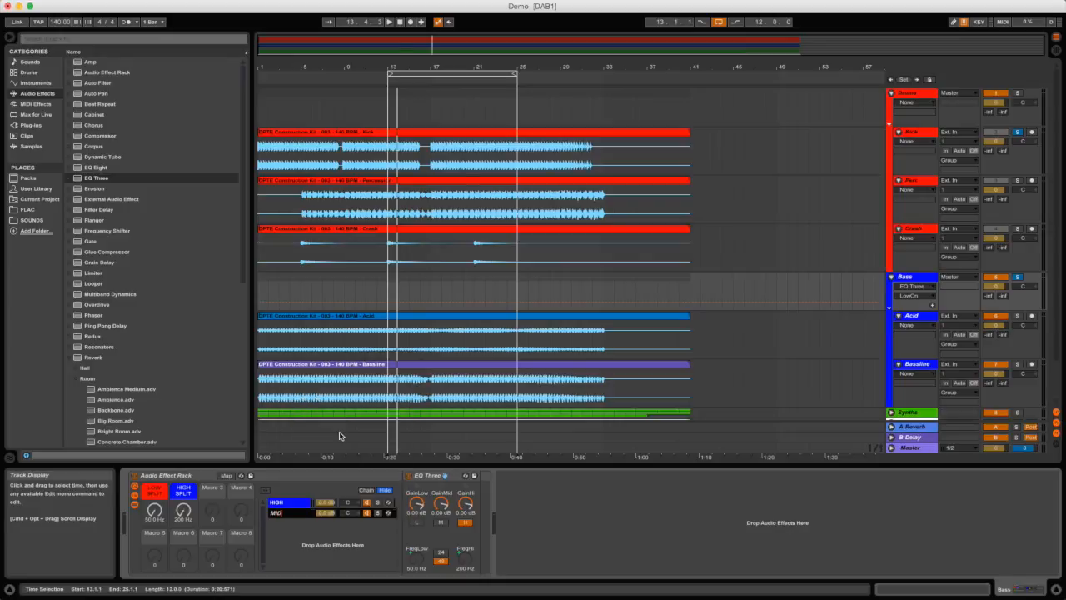
Set the MIDS chain's EQ Three so that only the mid band is active.
{"action": "left_click", "coordinate": [445, 523]}
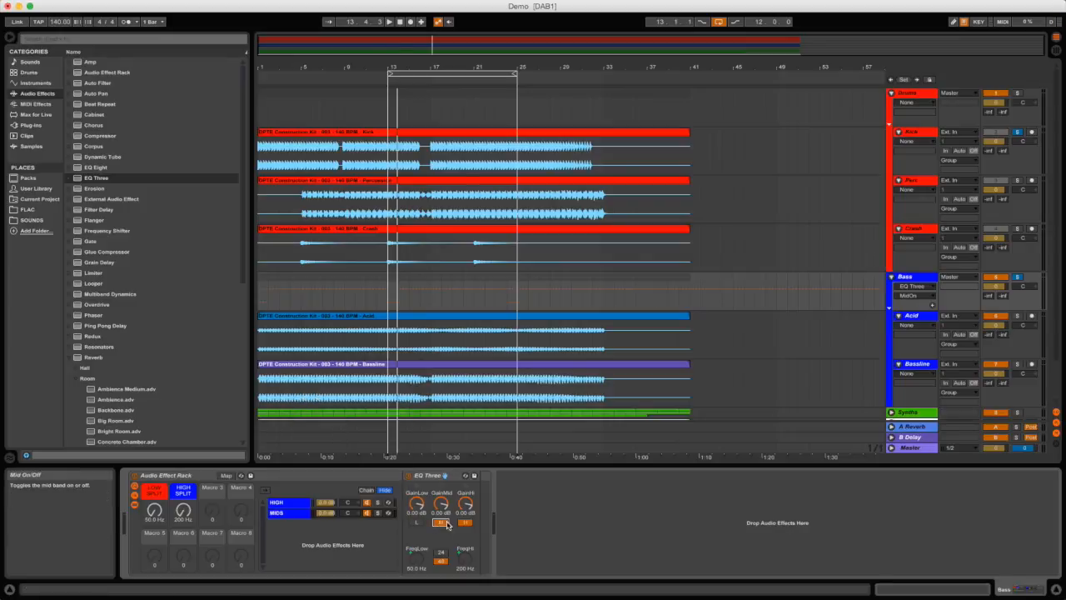
{"action": "left_click", "coordinate": [461, 524]}
{"action": "left_click", "coordinate": [416, 523]}
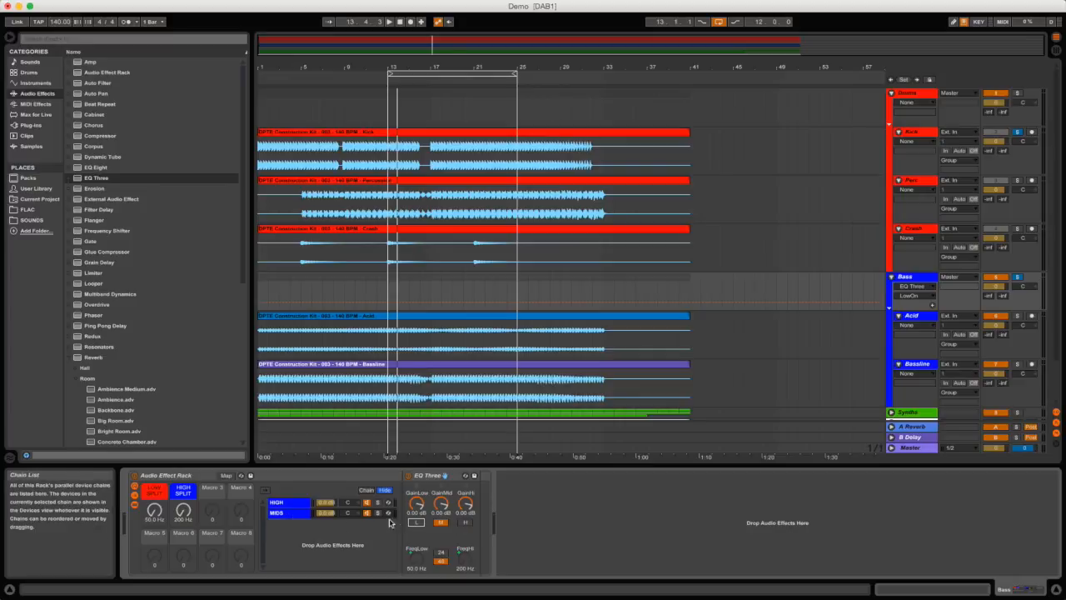
Duplicate the MIDS chain and rename the copy LOW.
{"action": "key", "text": "super+d"}
{"action": "right_click", "coordinate": [286, 528]}
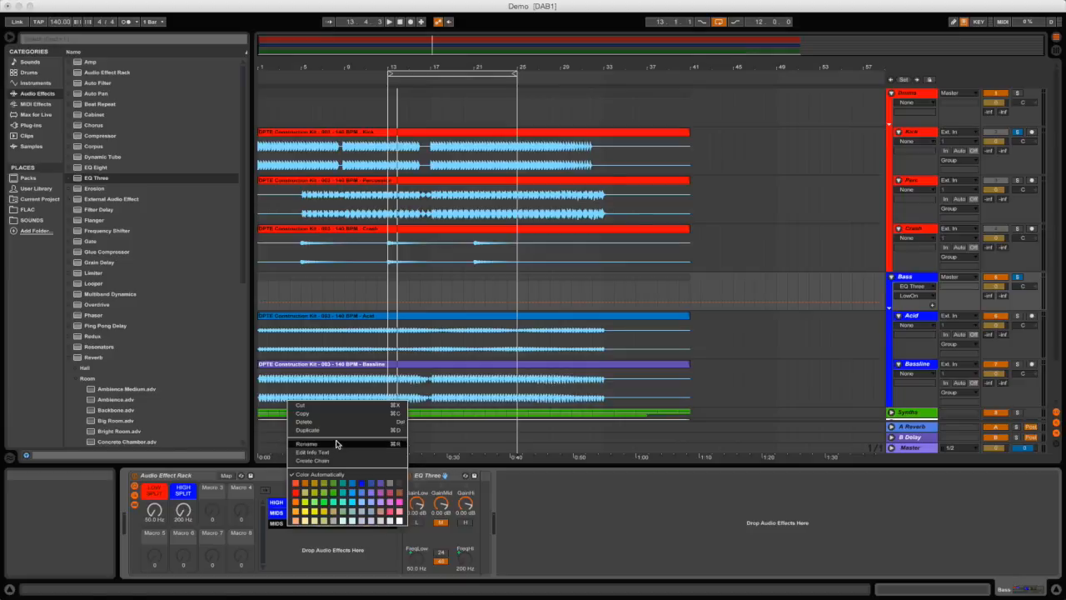
{"action": "left_click", "coordinate": [341, 444]}
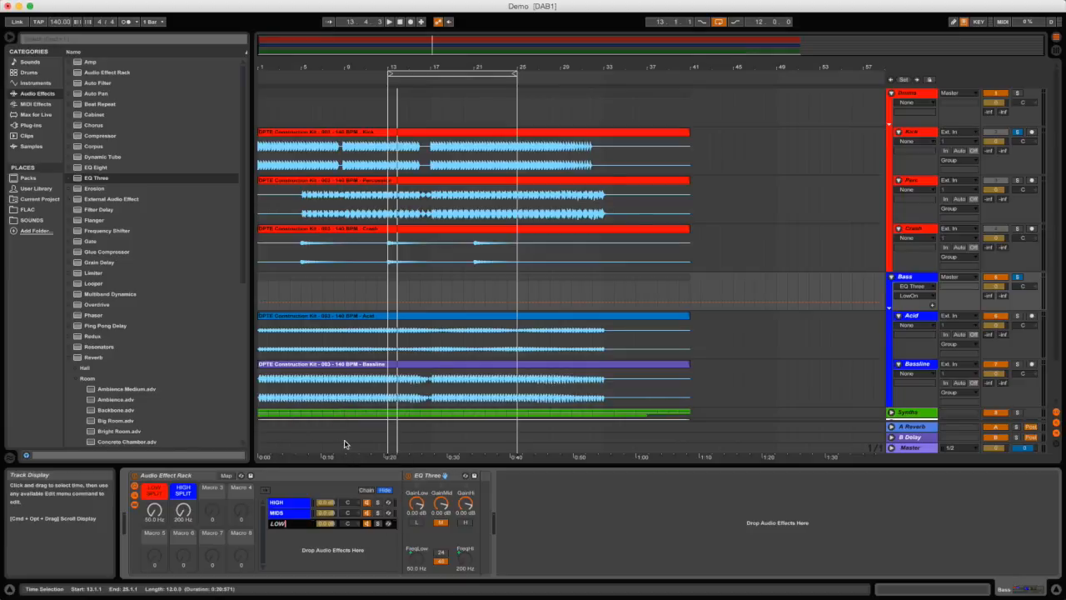
Set the LOW chain's EQ Three so that only the low band is active, and check the band settings of all chains.
{"action": "left_click", "coordinate": [443, 523]}
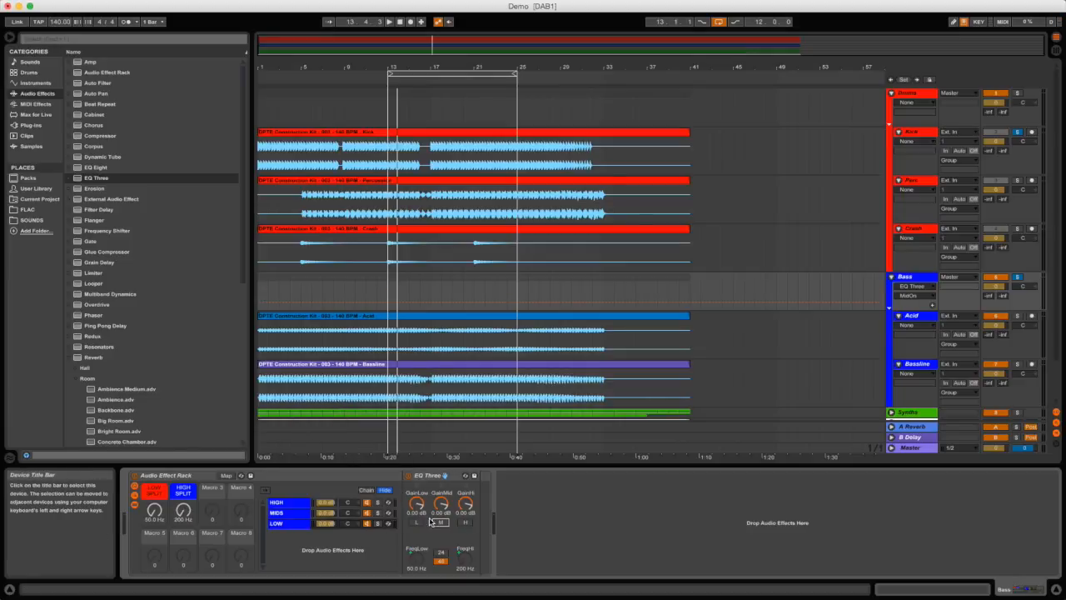
{"action": "left_click", "coordinate": [418, 523]}
{"action": "left_click", "coordinate": [296, 525]}
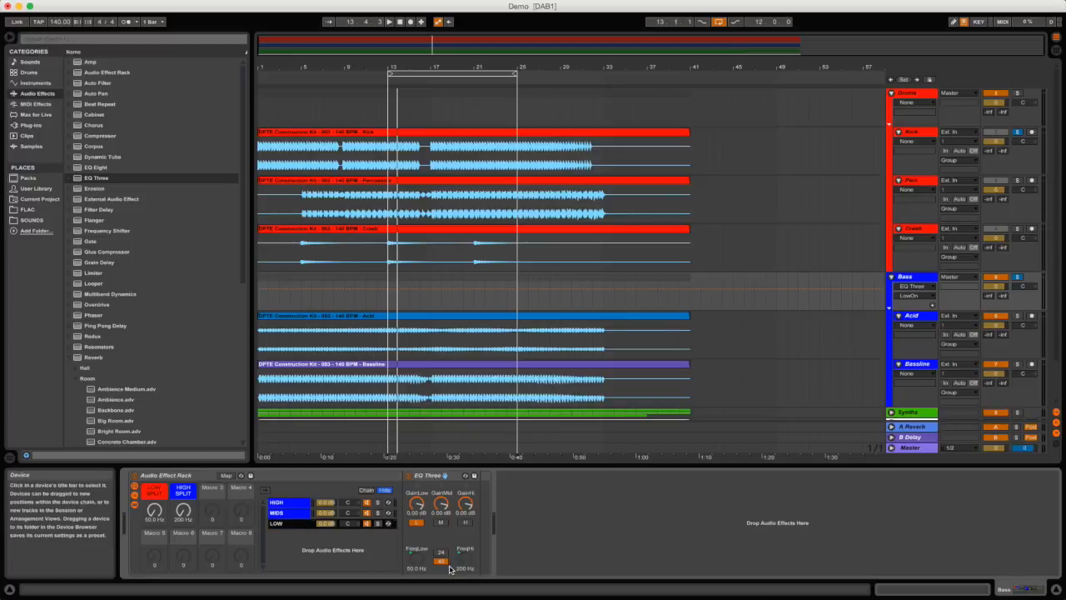
{"action": "left_click", "coordinate": [292, 512]}
{"action": "left_click", "coordinate": [294, 502]}
{"action": "left_click", "coordinate": [295, 524]}
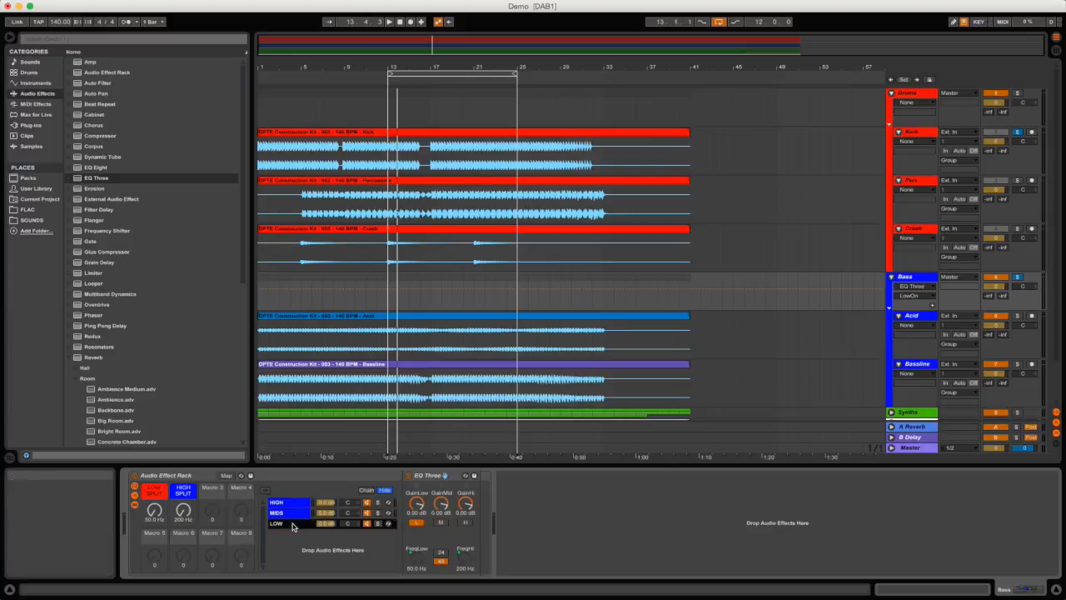
Set the LOW SPLIT macro to 250 Hz and the HIGH SPLIT macro to 2.50 kHz.
{"action": "left_click", "coordinate": [154, 518]}
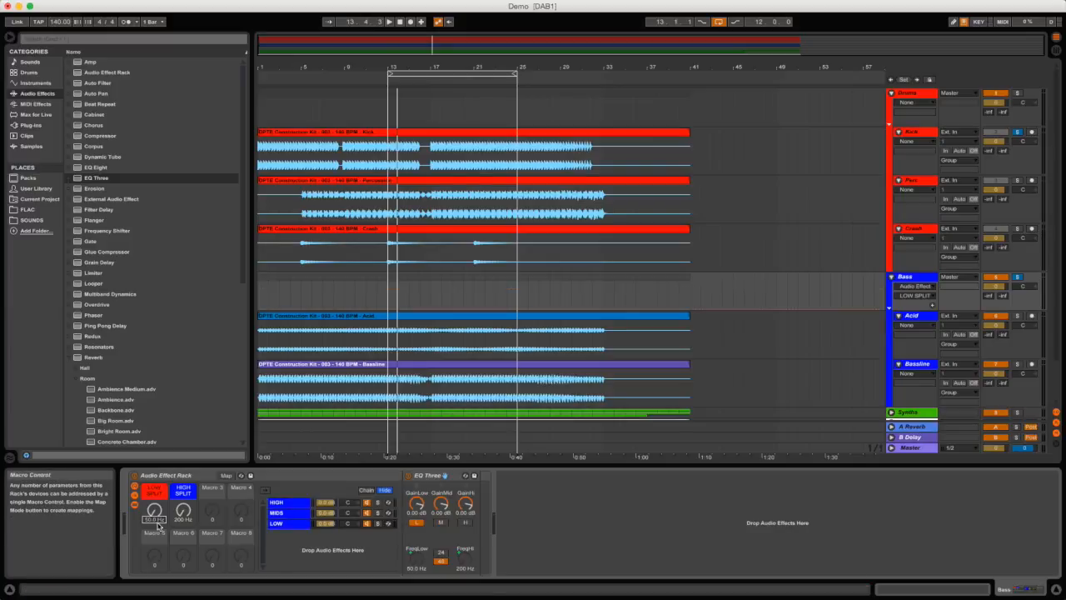
{"action": "key", "text": "Return"}
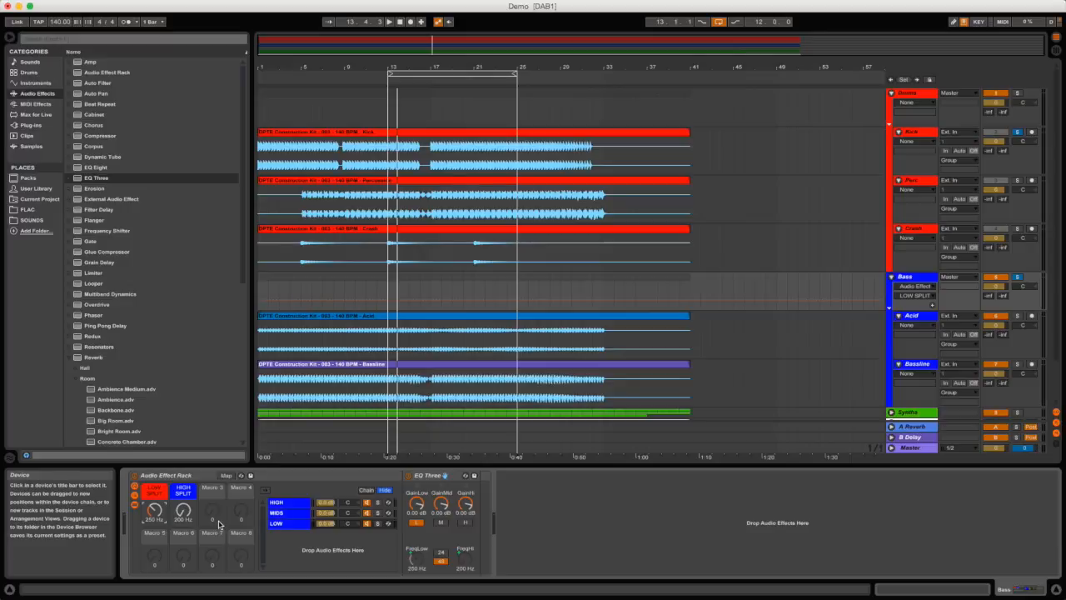
{"action": "left_click", "coordinate": [181, 520]}
{"action": "type", "text": "250"}
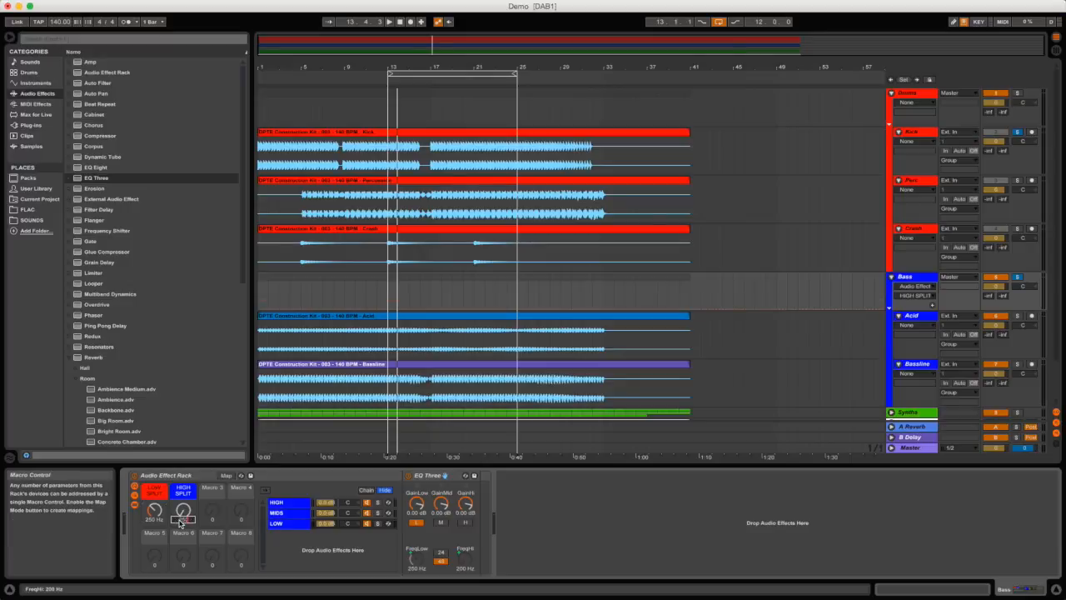
{"action": "type", "text": "0"}
{"action": "key", "text": "Return"}
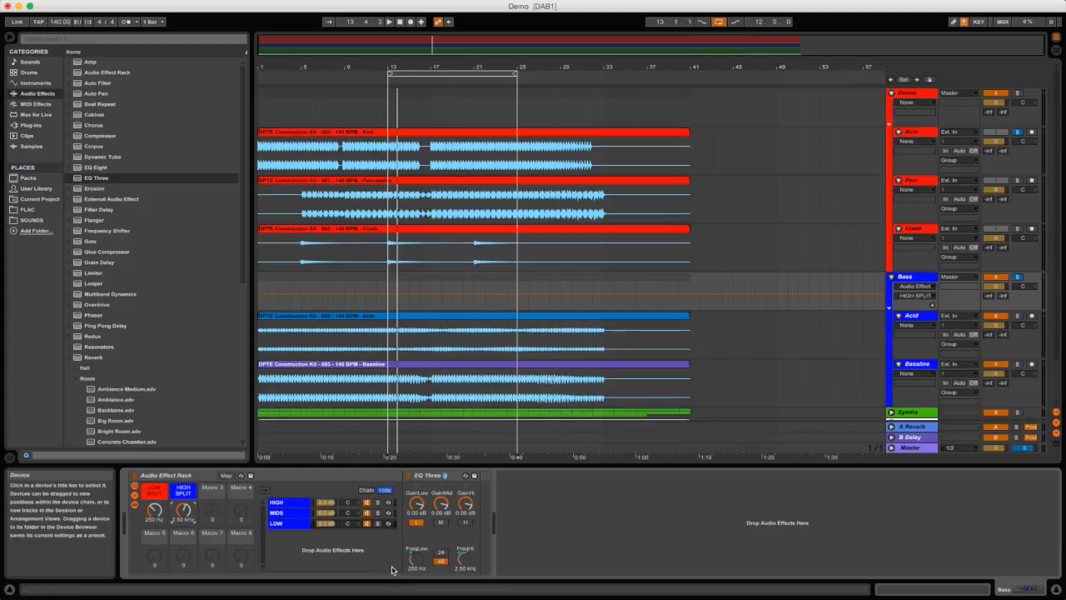
Check the EQ Three bands and crossover frequencies on the rack's individual chains.
{"action": "left_click", "coordinate": [290, 511]}
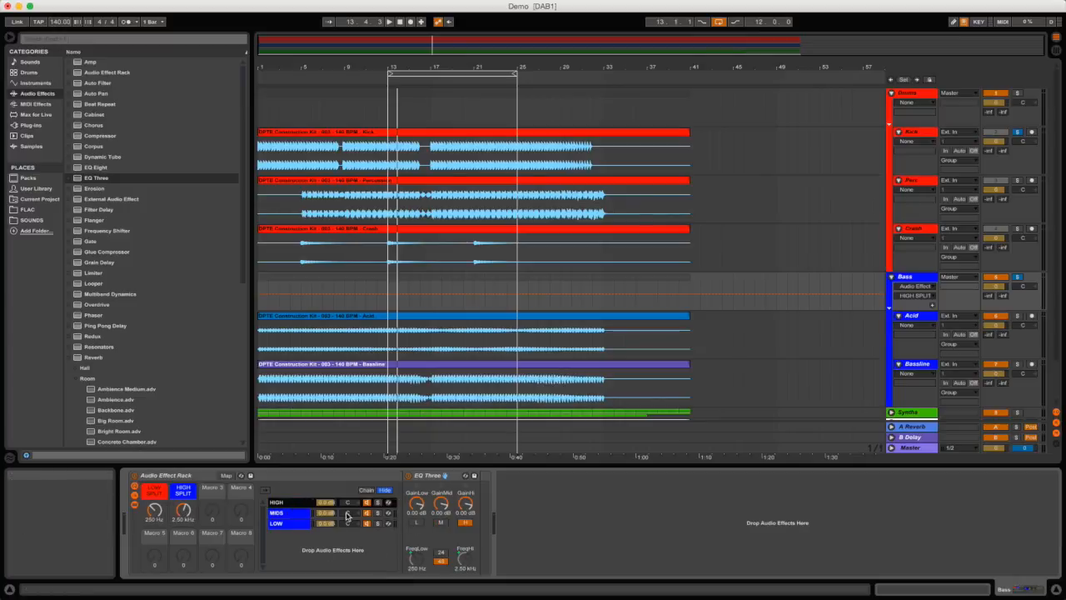
{"action": "left_click", "coordinate": [284, 526]}
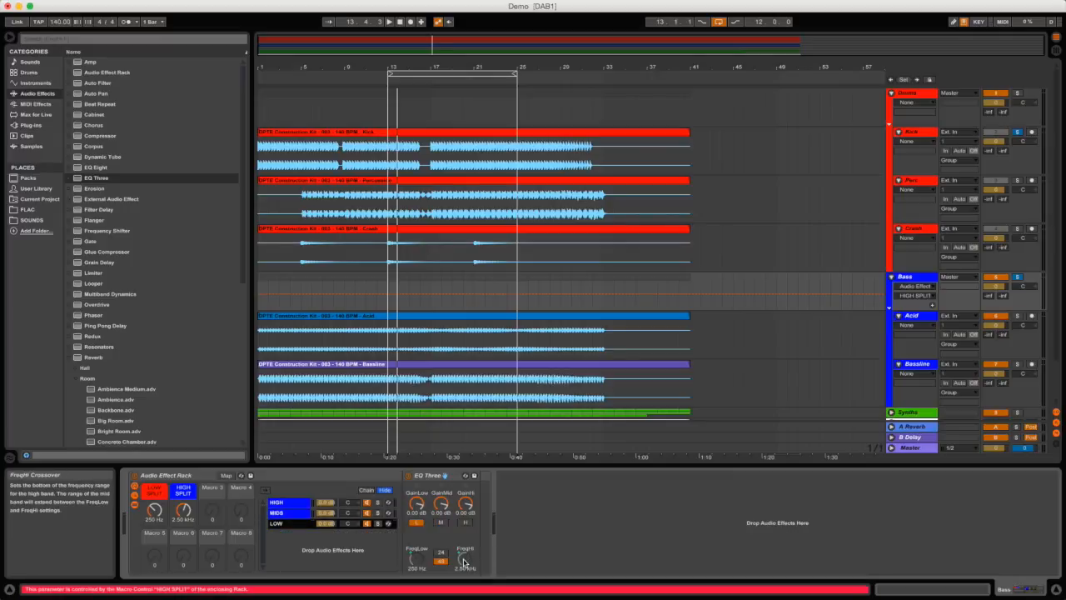
{"action": "left_click", "coordinate": [297, 502]}
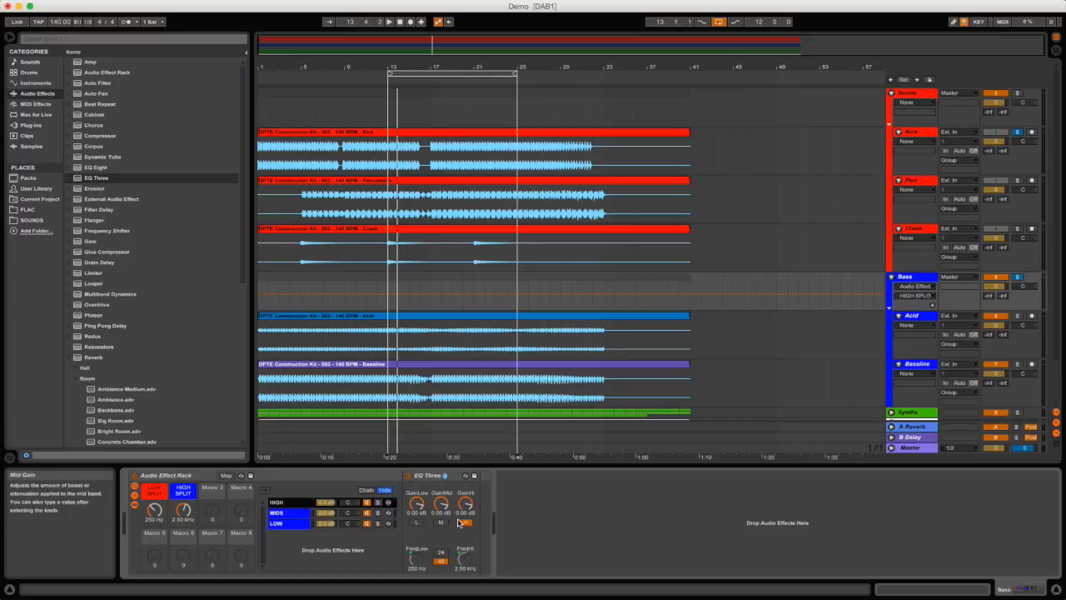
Rename the Audio Effect Rack to Frequency Splitter 3 Band and save it as a preset in the User Library.
{"action": "left_click", "coordinate": [283, 512]}
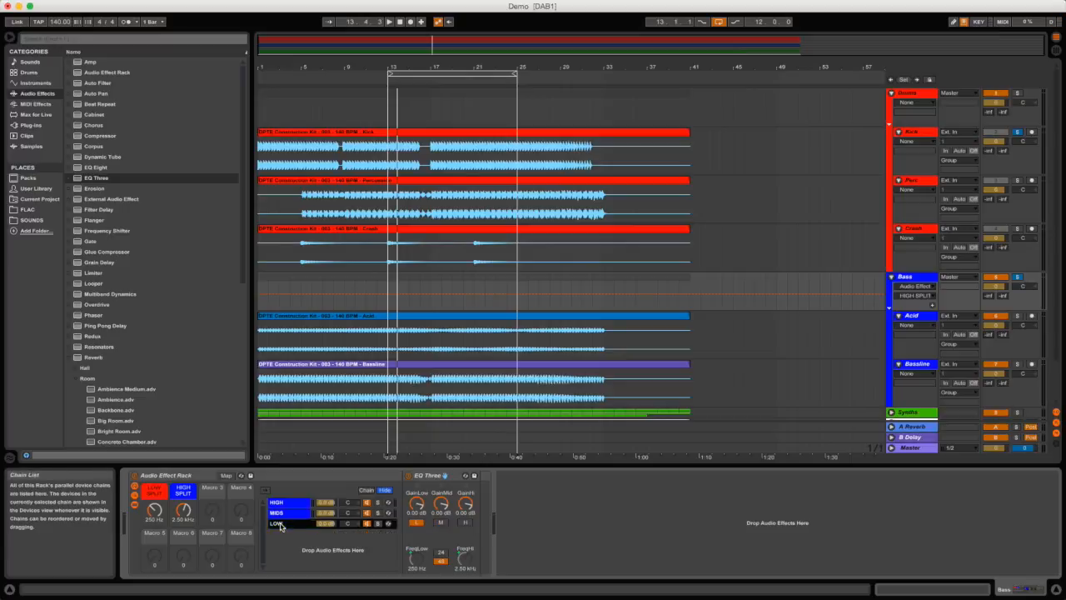
{"action": "key", "text": "Down"}
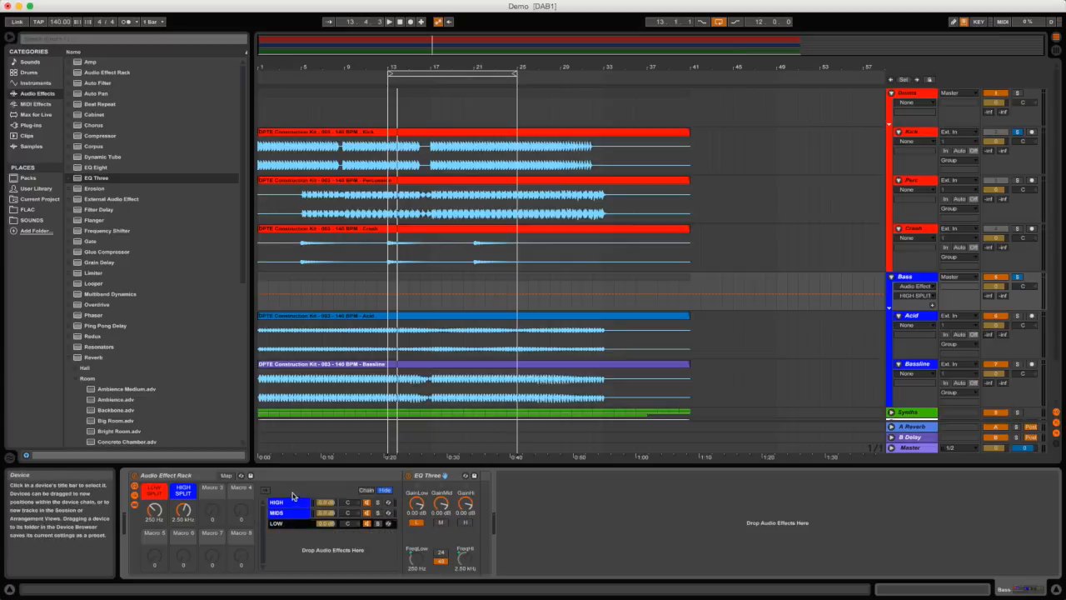
{"action": "right_click", "coordinate": [185, 475]}
{"action": "left_click", "coordinate": [223, 387]}
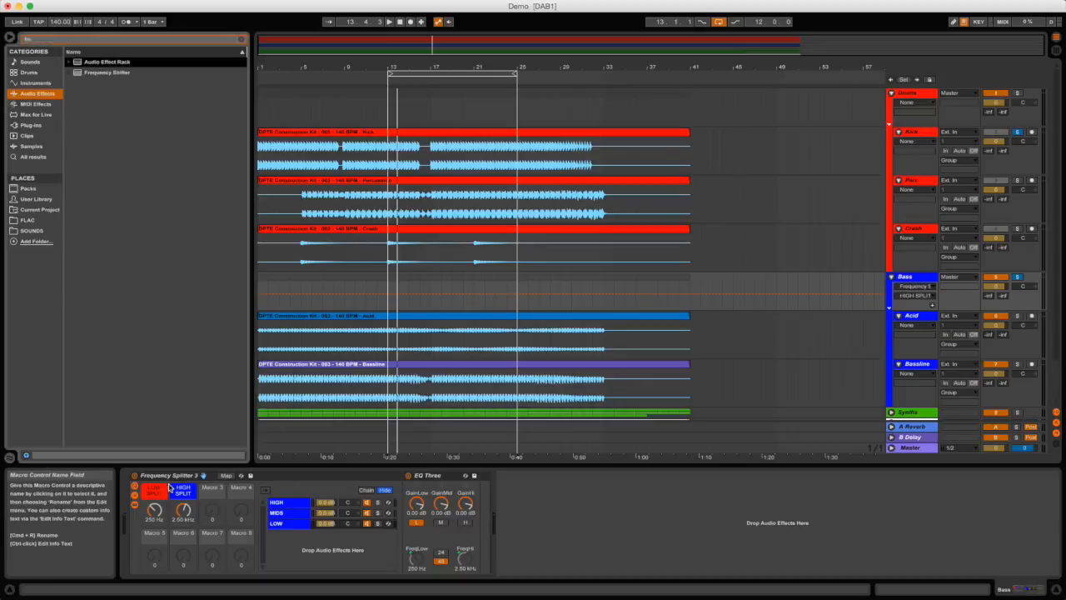
{"action": "right_click", "coordinate": [175, 477]}
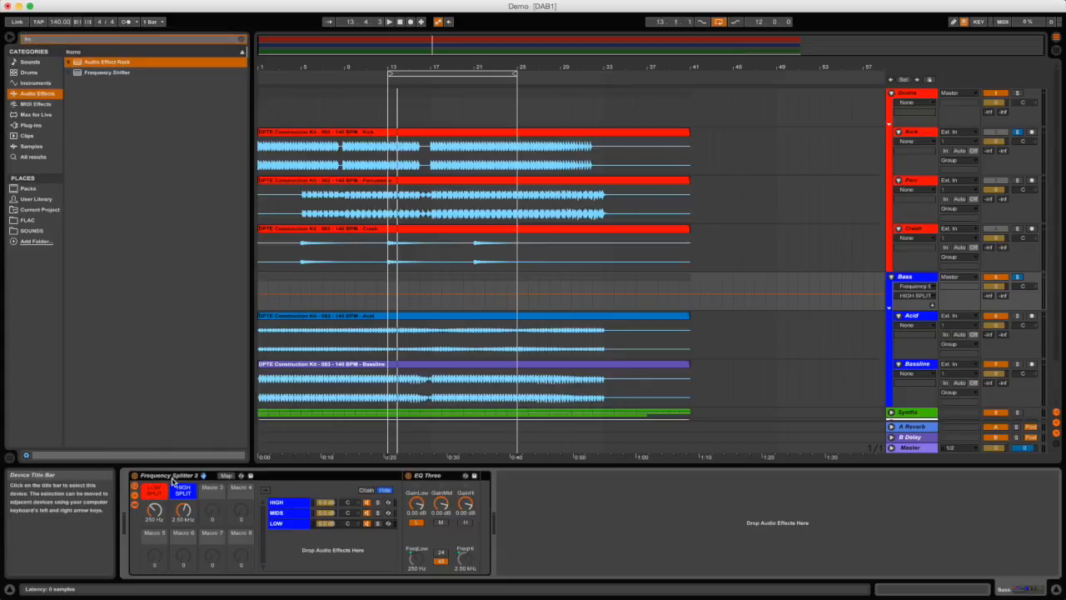
{"action": "left_click", "coordinate": [247, 393]}
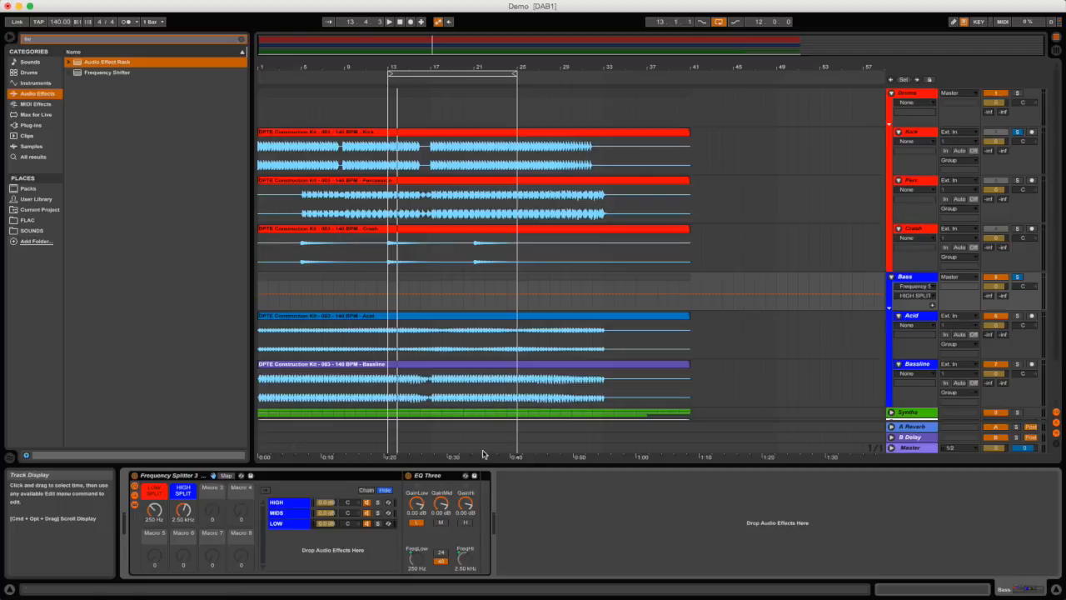
{"action": "left_click", "coordinate": [250, 479]}
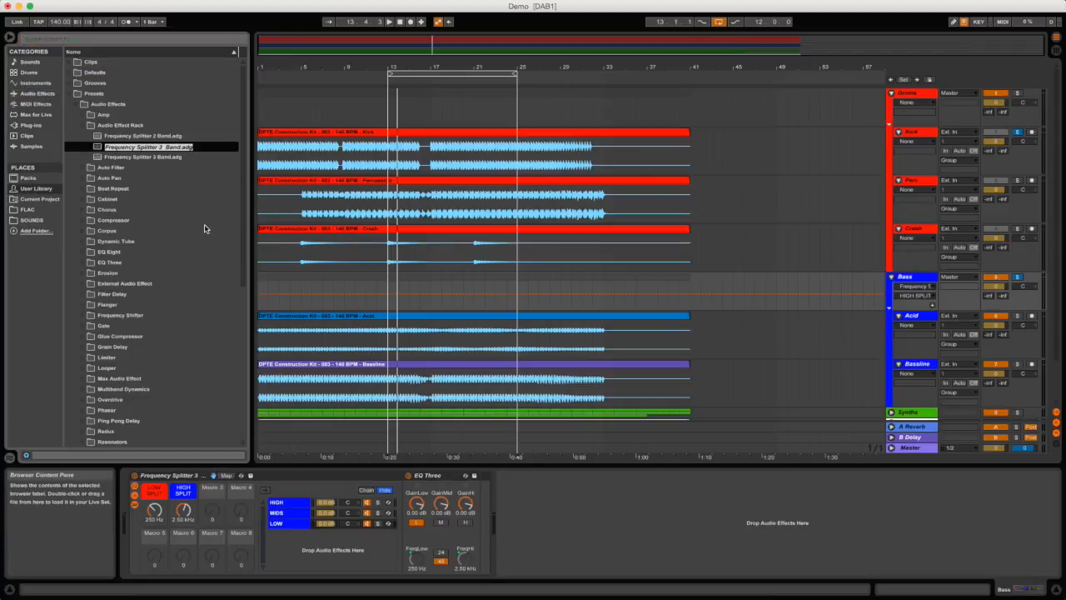
{"action": "key", "text": "Return"}
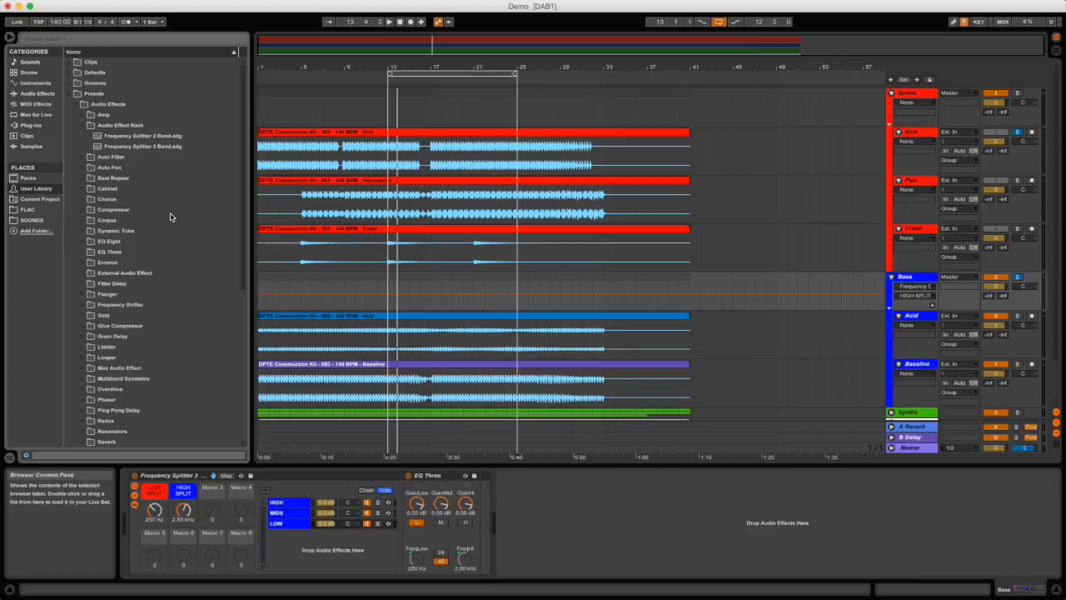
Delete the HIGH chain from the rack and rename the MIDS chain MIDS/HIGHS.
{"action": "right_click", "coordinate": [288, 505]}
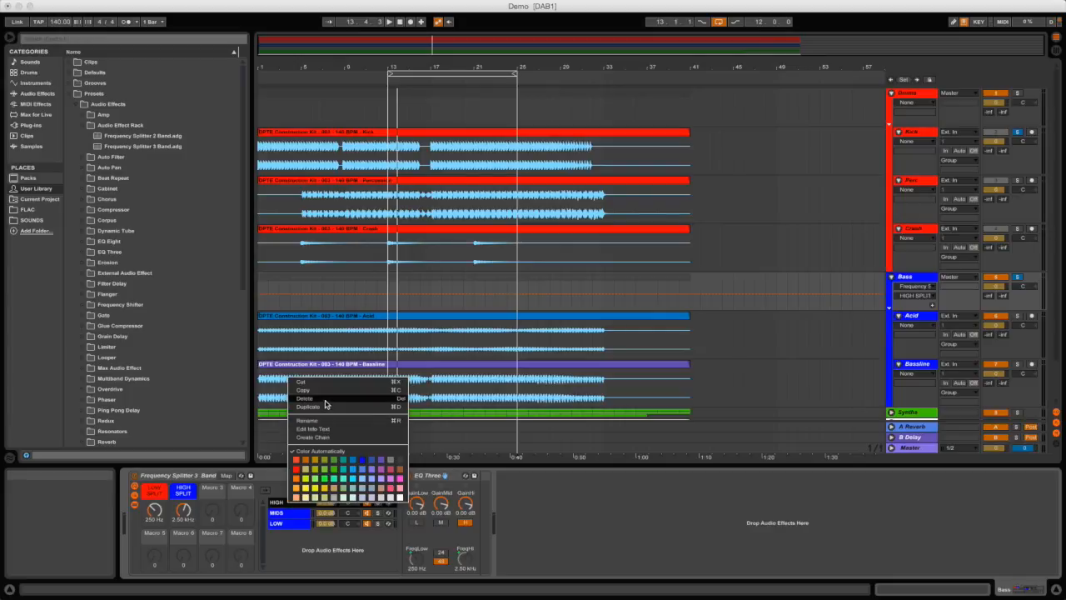
{"action": "left_click", "coordinate": [326, 399]}
{"action": "right_click", "coordinate": [289, 503]}
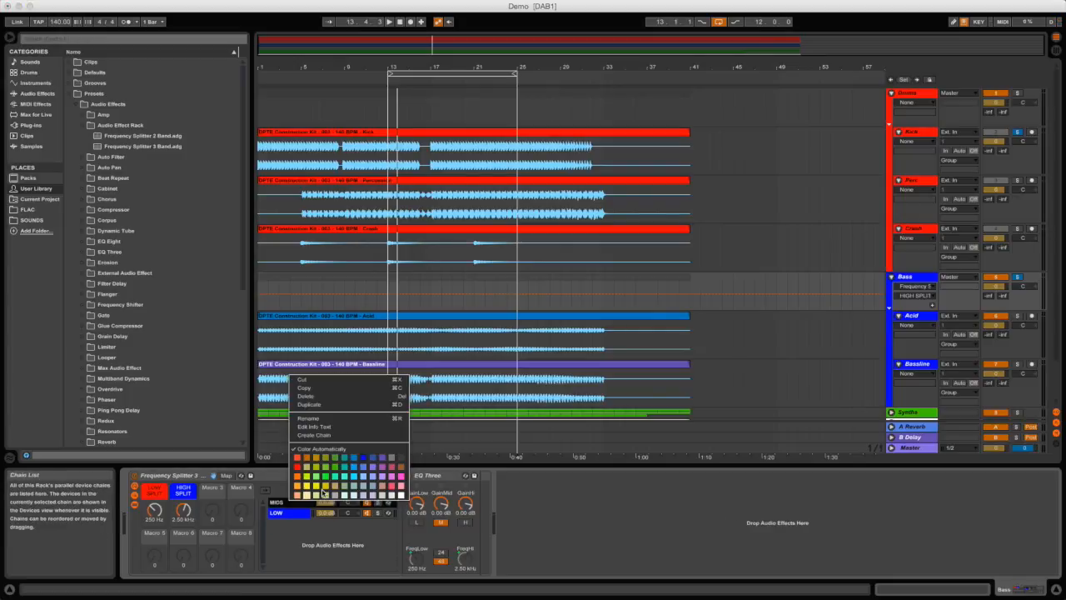
{"action": "left_click", "coordinate": [340, 419]}
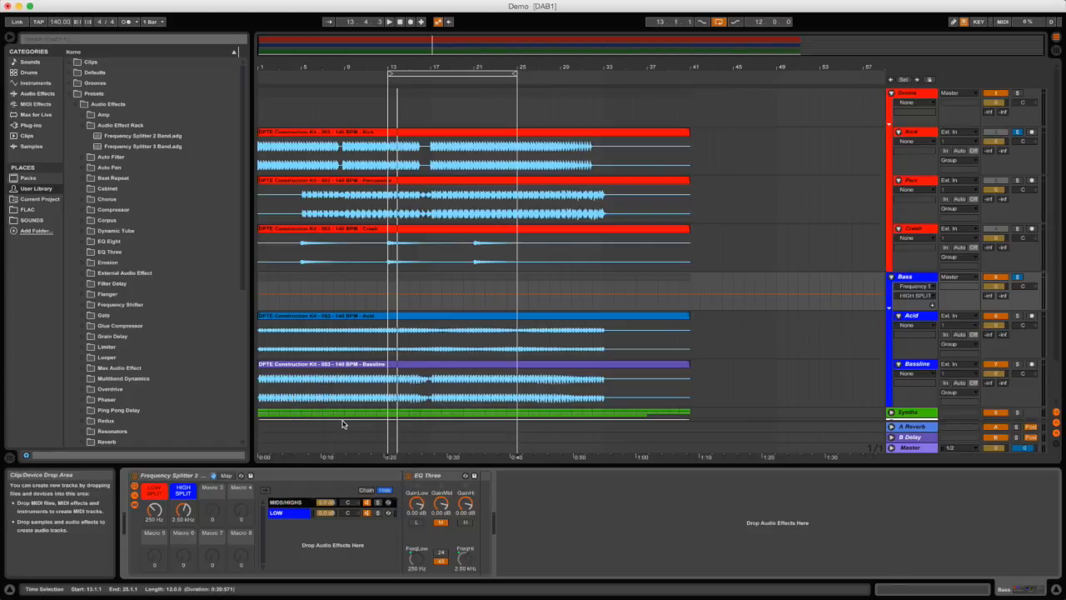
Activate the high band in the MIDS/HIGHS chain's EQ Three and save the two-chain rack as a preset.
{"action": "left_click", "coordinate": [465, 522]}
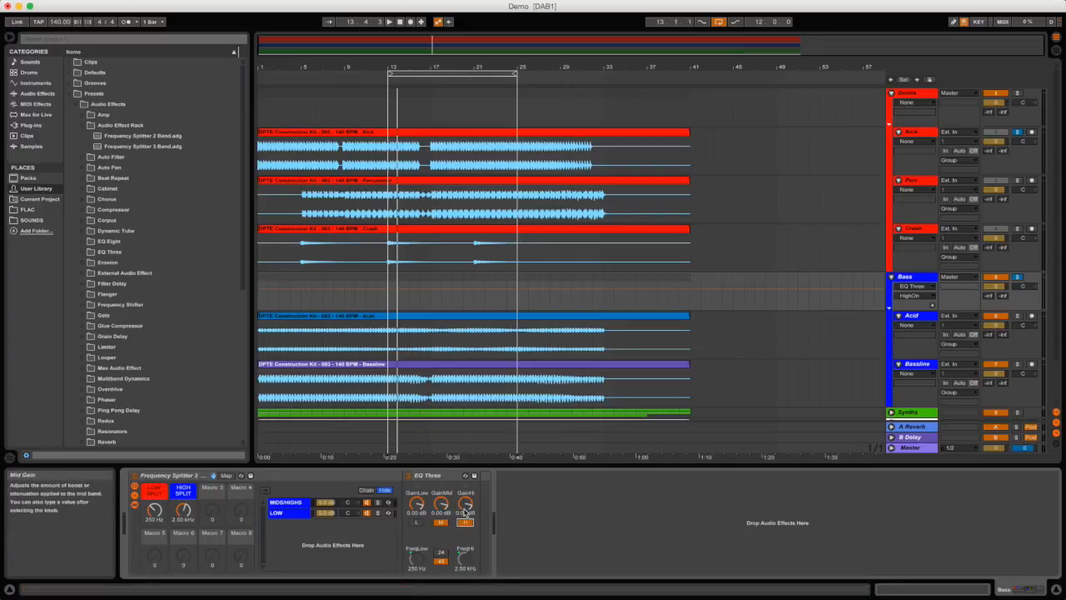
{"action": "left_click", "coordinate": [291, 502]}
{"action": "left_click", "coordinate": [289, 513]}
{"action": "left_click", "coordinate": [288, 504]}
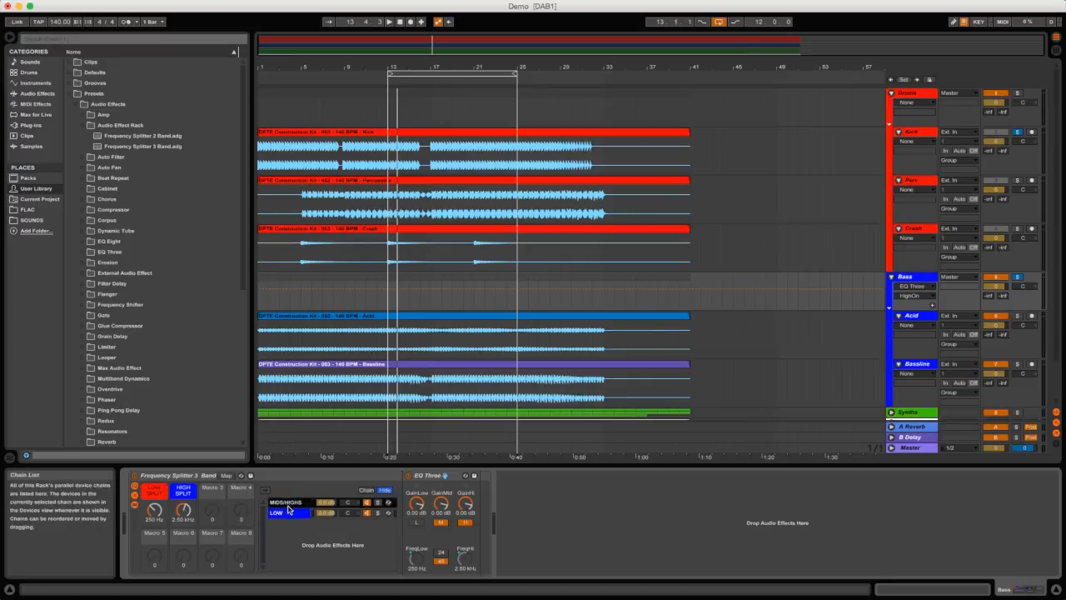
{"action": "left_click", "coordinate": [288, 502]}
{"action": "left_click", "coordinate": [250, 476]}
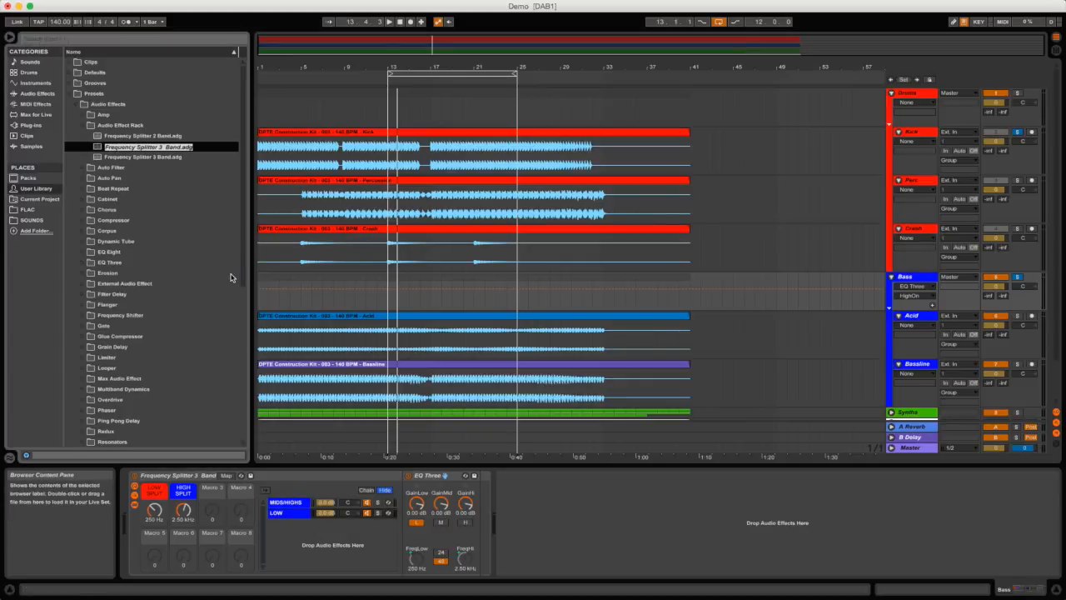
{"action": "key", "text": "Return"}
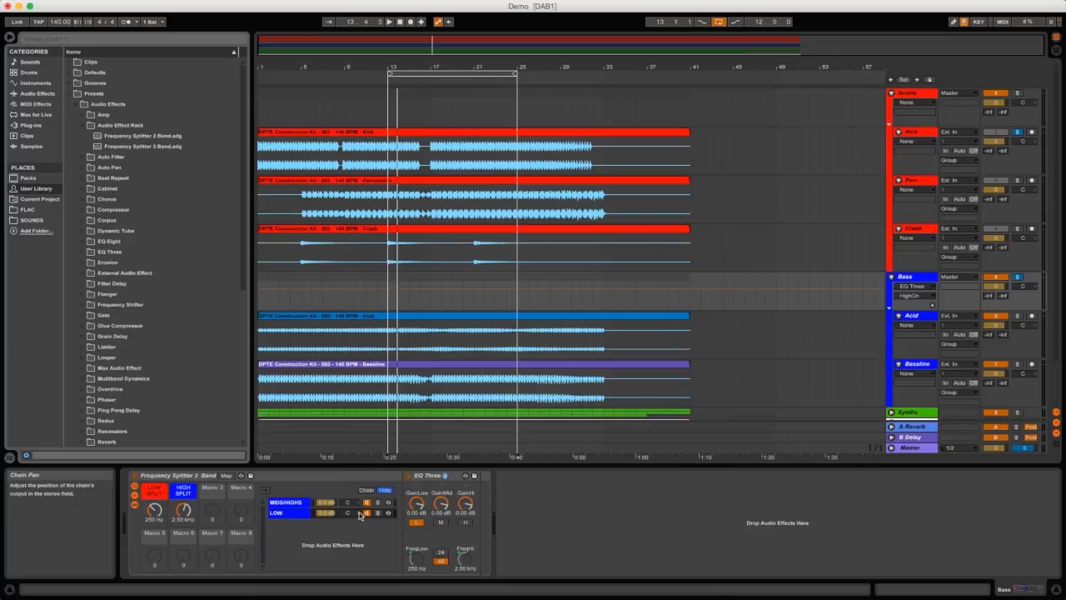
Replace the LOW chain's EQ Three with a Multiband Dynamics device from the audio effects.
{"action": "left_click", "coordinate": [38, 95]}
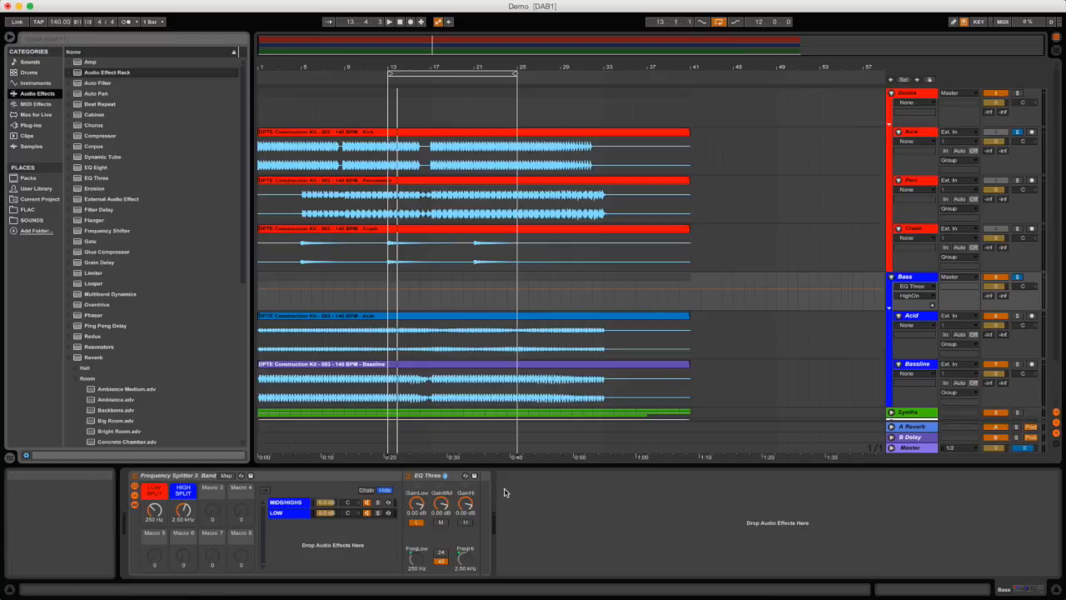
{"action": "left_click", "coordinate": [70, 358]}
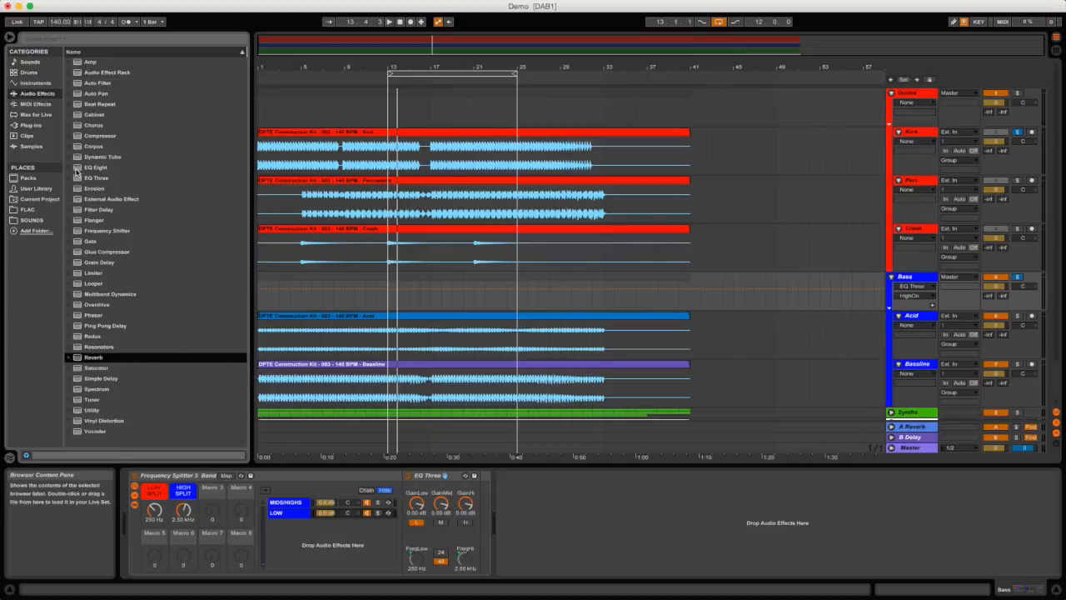
{"action": "left_click", "coordinate": [70, 295]}
{"action": "left_click_drag", "start_coordinate": [124, 302], "coordinate": [425, 523]}
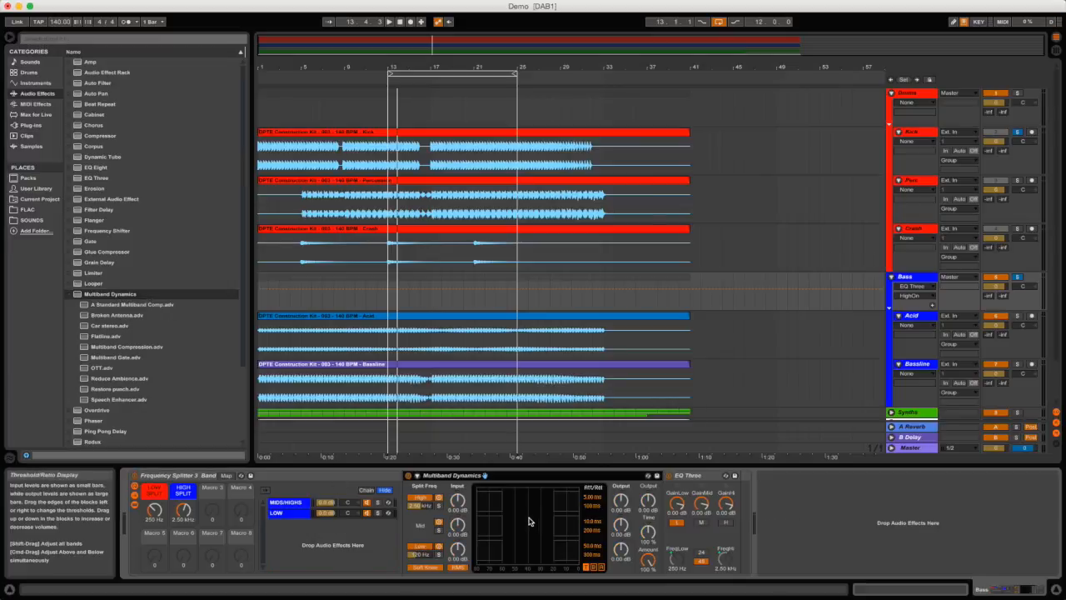
{"action": "left_click", "coordinate": [688, 475]}
{"action": "key", "text": "Delete"}
Delete the MIDS/HIGHS chain, keeping only the LOW chain with Multiband Dynamics in the rack.
{"action": "left_click", "coordinate": [289, 503]}
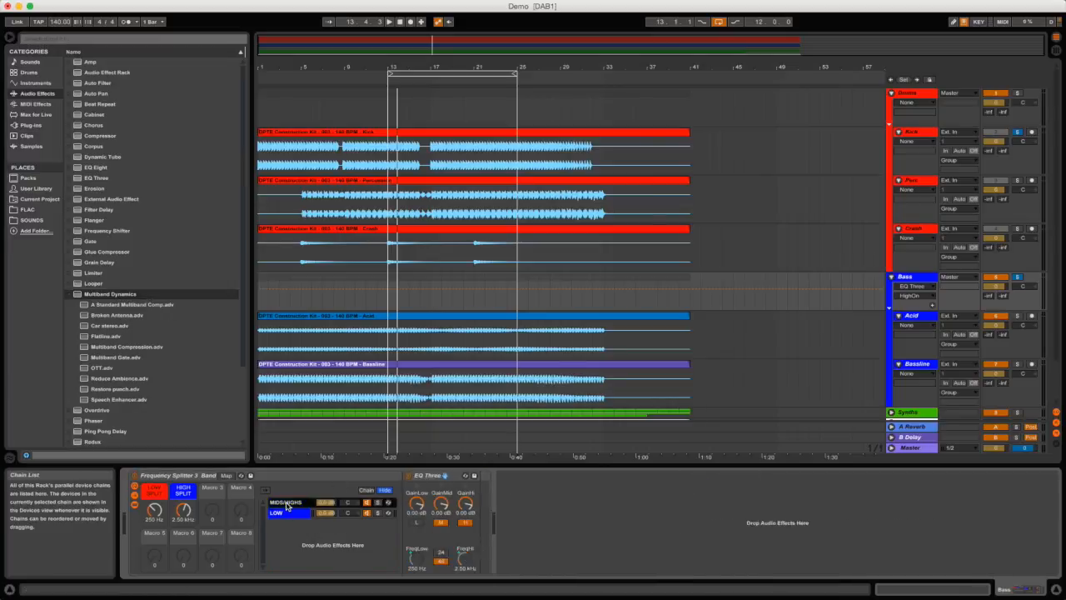
{"action": "left_click", "coordinate": [291, 513]}
{"action": "left_click", "coordinate": [294, 503]}
{"action": "left_click", "coordinate": [297, 512]}
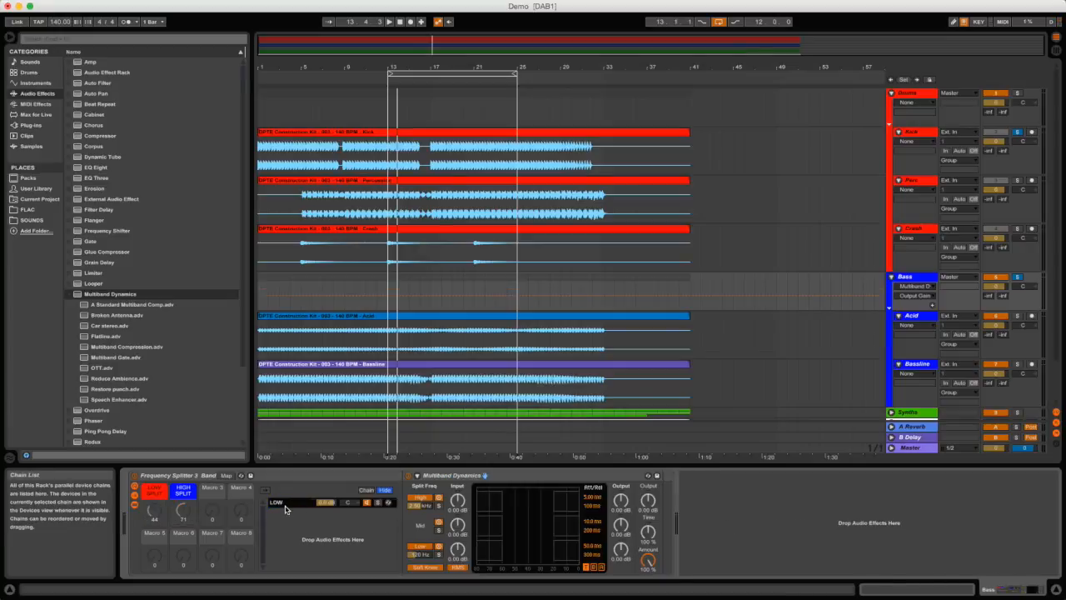
Deactivate the mid and high bands in the LOW chain's Multiband Dynamics, leaving only the low band active.
{"action": "left_click", "coordinate": [439, 546]}
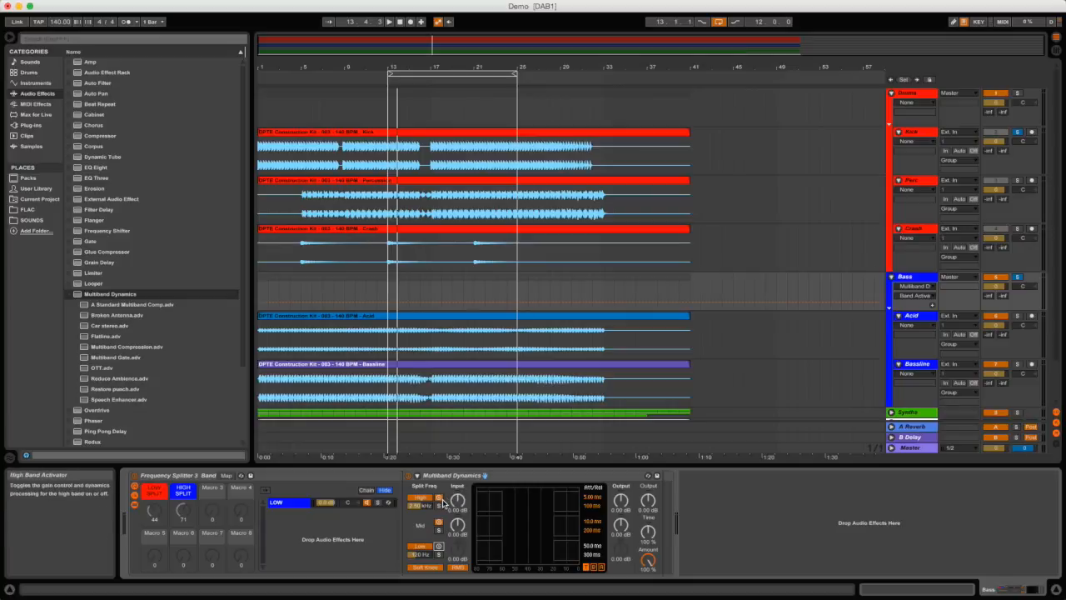
{"action": "left_click", "coordinate": [439, 546]}
{"action": "left_click", "coordinate": [439, 521]}
{"action": "left_click", "coordinate": [440, 498]}
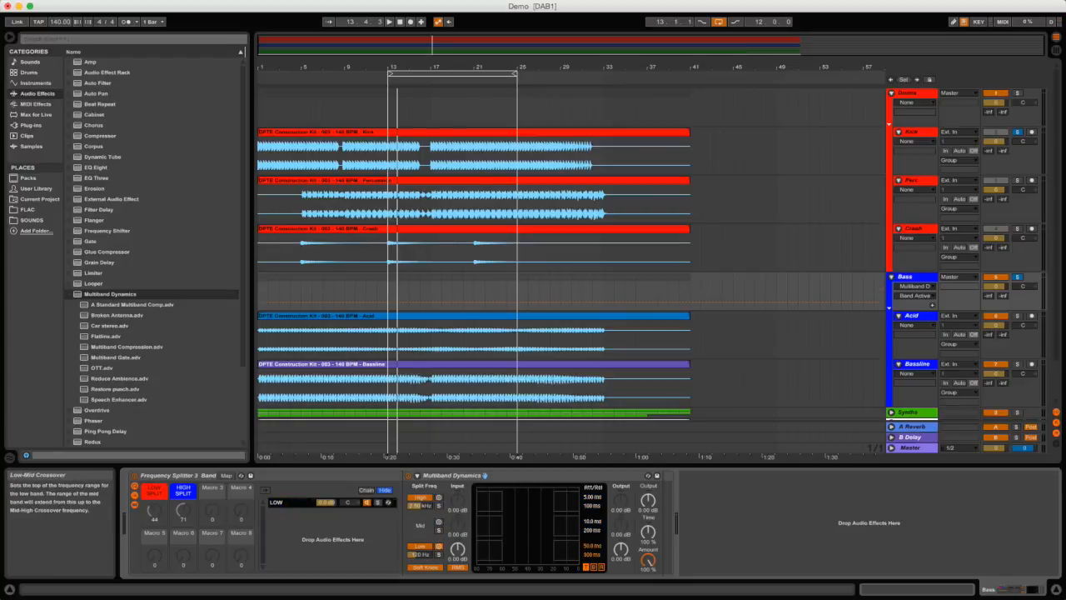
Map the Multiband Dynamics low-mid crossover to the LOW SPLIT macro and the mid-high crossover to the HIGH SPLIT macro.
{"action": "left_click", "coordinate": [420, 554]}
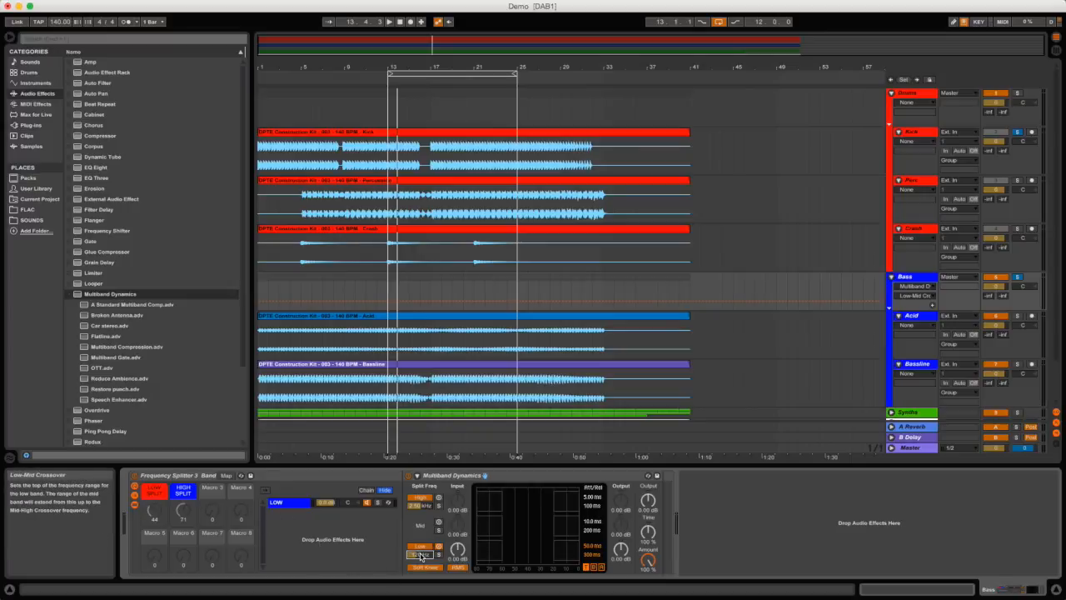
{"action": "right_click", "coordinate": [420, 556]}
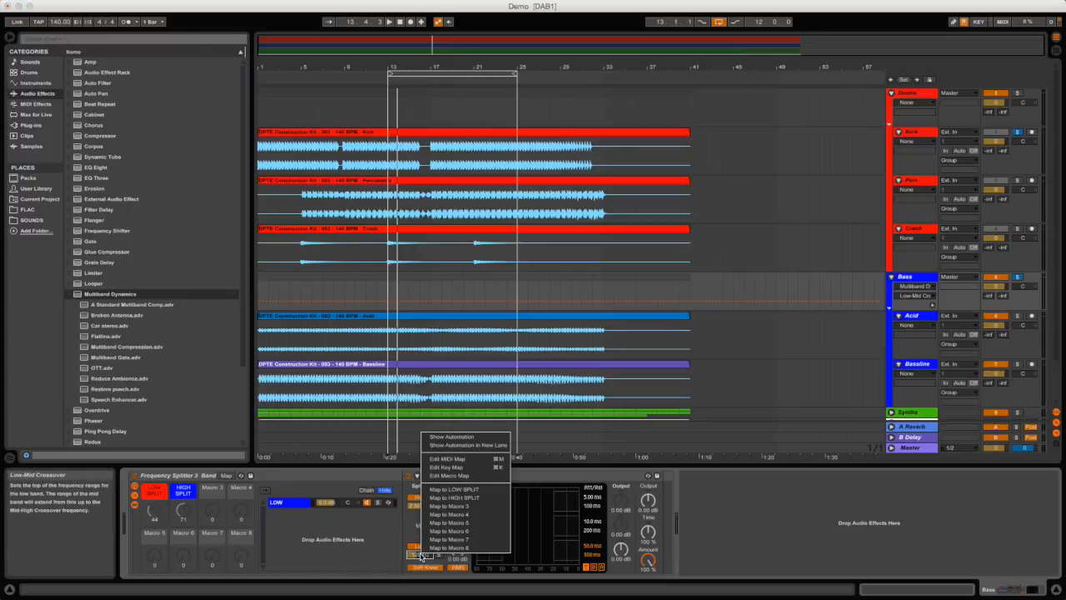
{"action": "left_click", "coordinate": [464, 489]}
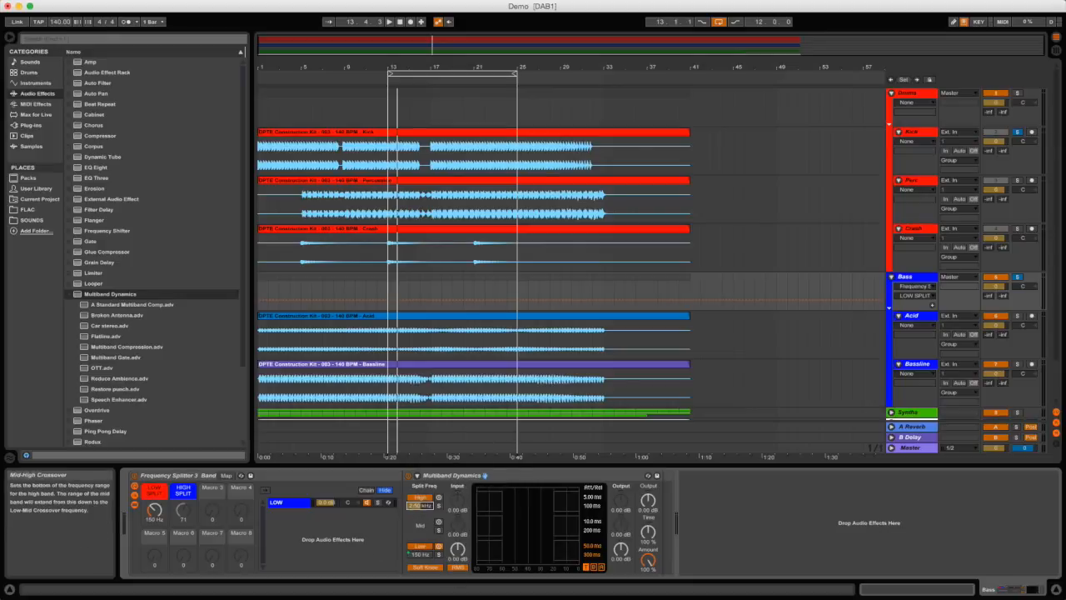
{"action": "right_click", "coordinate": [420, 505]}
{"action": "left_click", "coordinate": [466, 448]}
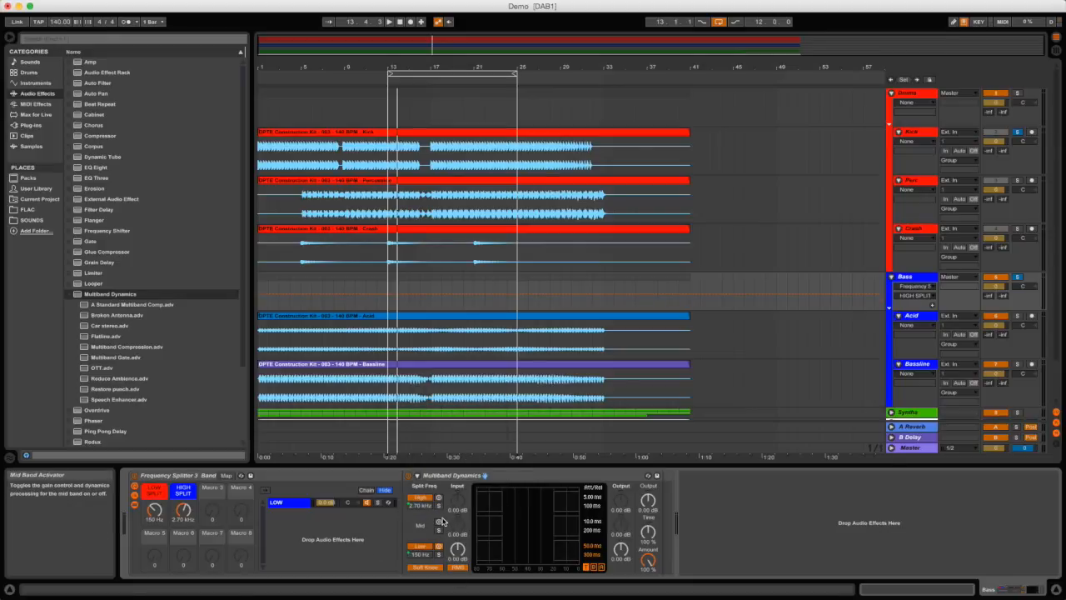
Duplicate the LOW chain as MIDS and make only the mid band active in its Multiband Dynamics.
{"action": "left_click", "coordinate": [283, 503]}
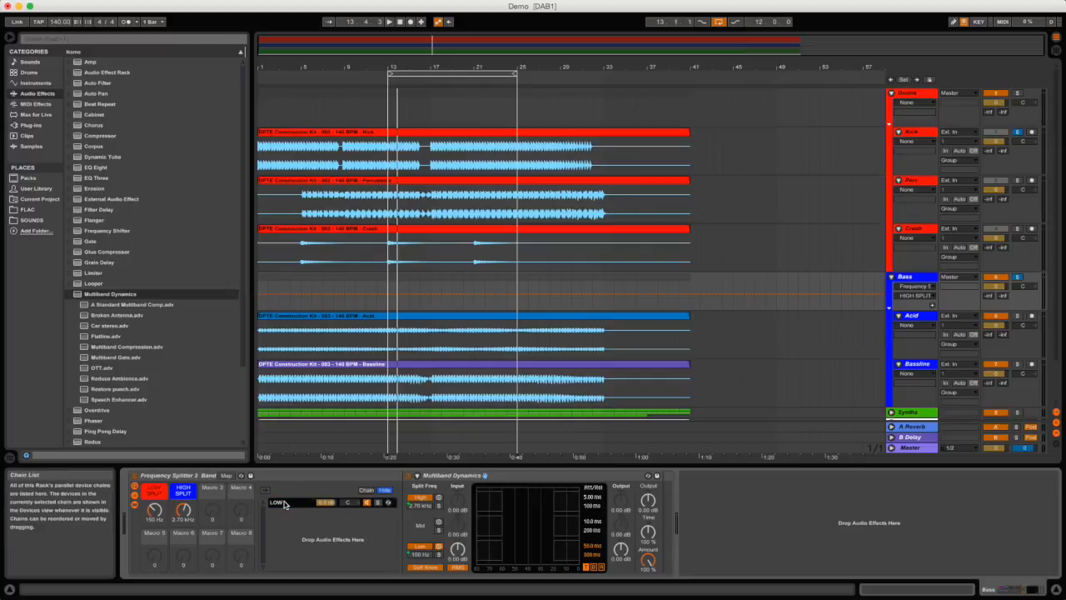
{"action": "key", "text": "super+d"}
{"action": "right_click", "coordinate": [290, 513]}
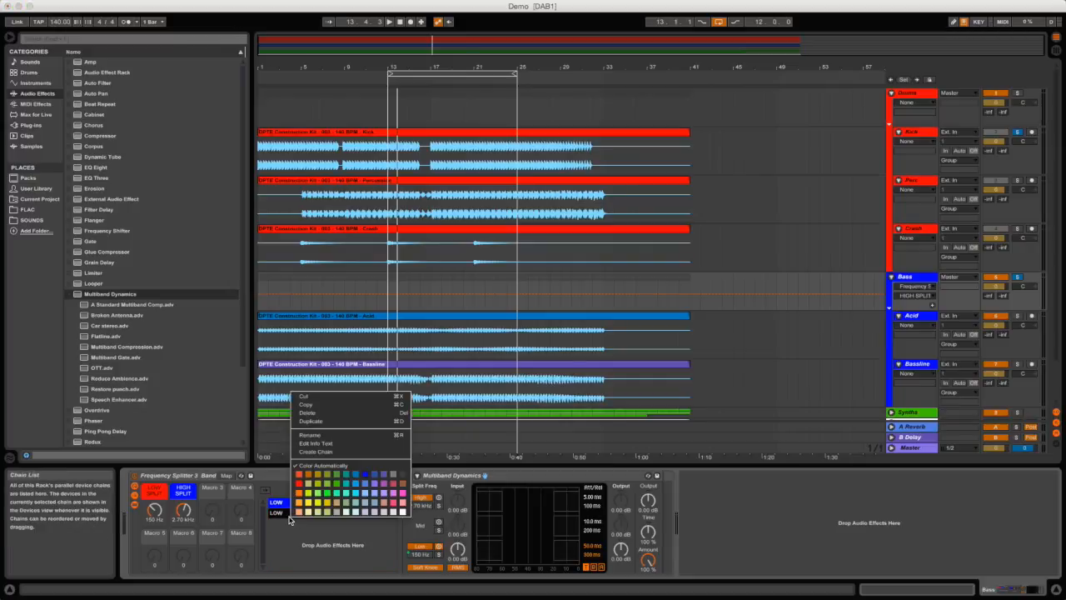
{"action": "left_click", "coordinate": [325, 434]}
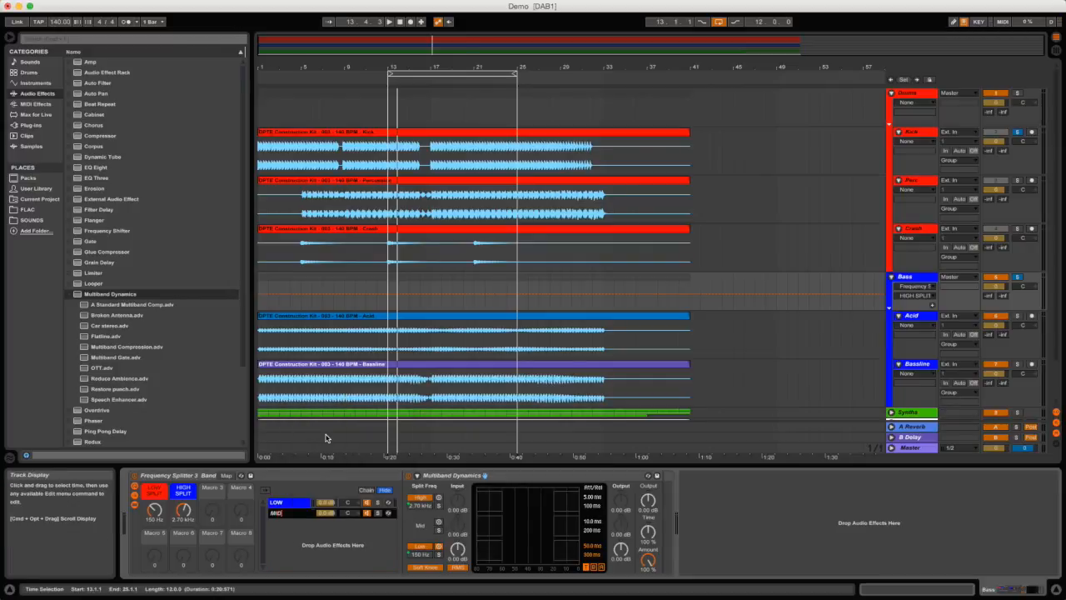
{"action": "type", "text": "MIDS"}
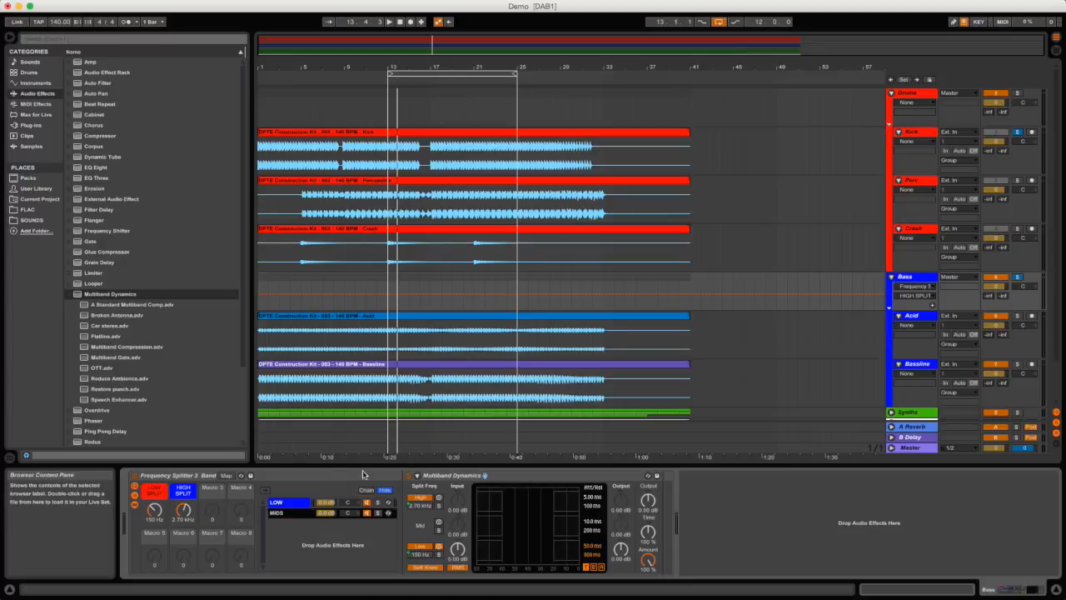
{"action": "left_click", "coordinate": [439, 522]}
{"action": "left_click", "coordinate": [439, 547]}
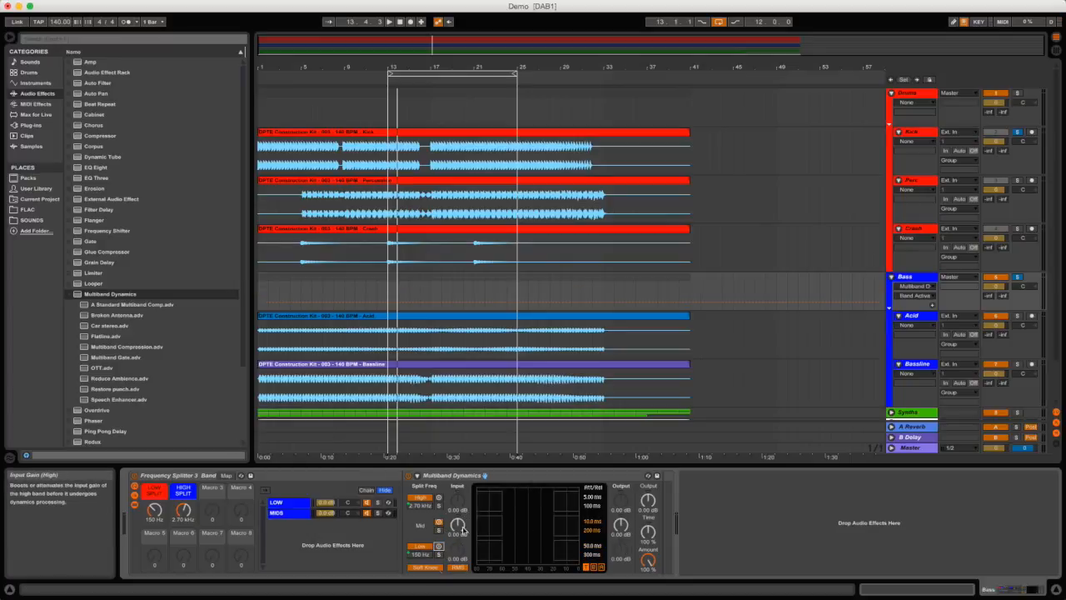
Duplicate the MIDS chain and rename the copy HIGHS.
{"action": "left_click", "coordinate": [286, 515]}
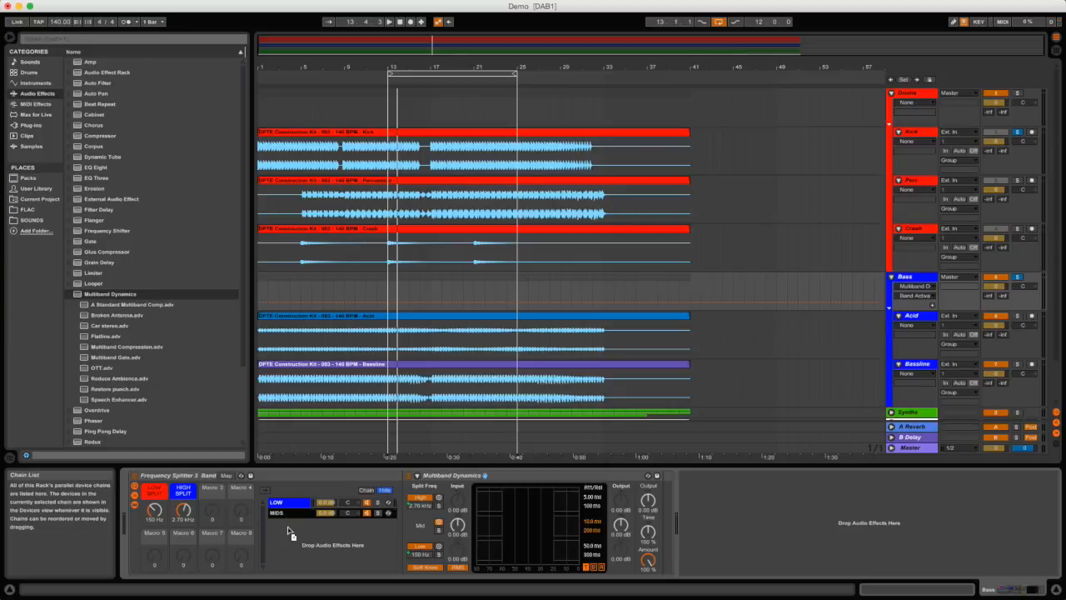
{"action": "left_click_drag", "start_coordinate": [288, 531], "coordinate": [289, 525]}
{"action": "right_click", "coordinate": [289, 524]}
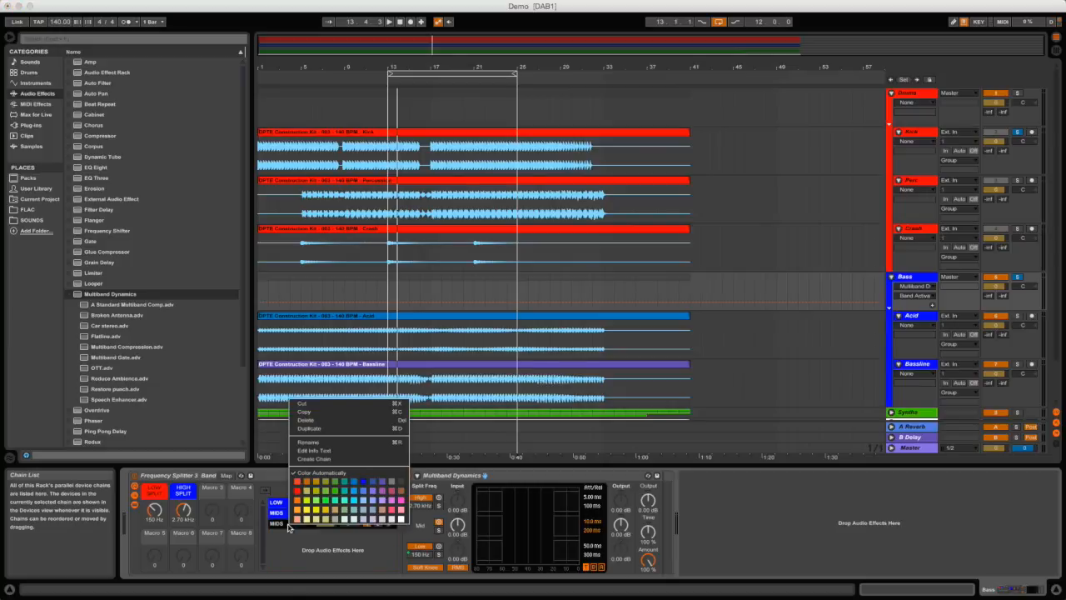
{"action": "left_click", "coordinate": [338, 442]}
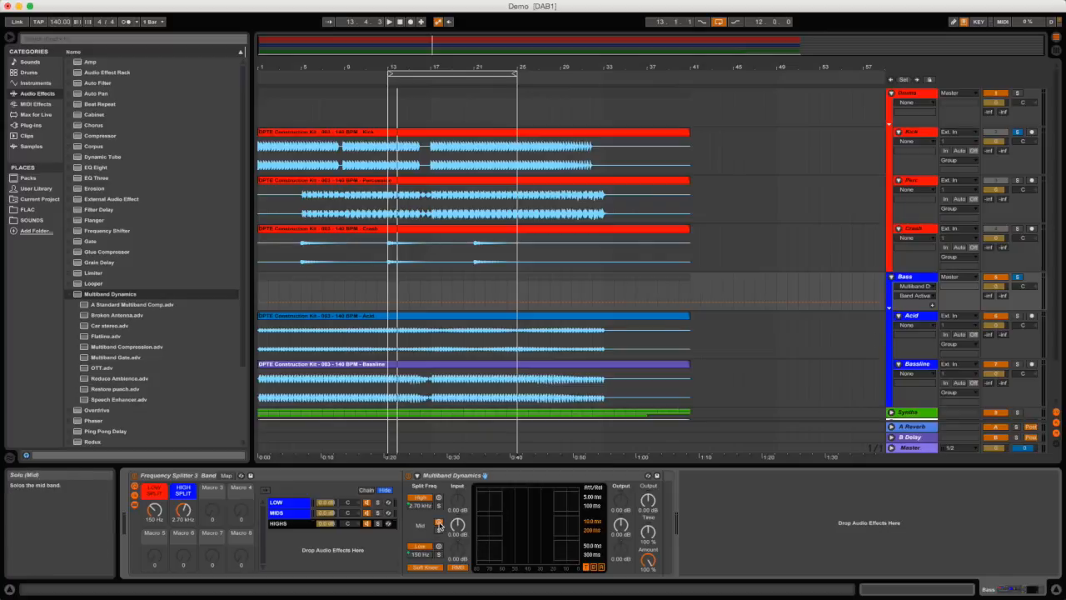
Switch the HIGHS chain's active Multiband Dynamics band from mid to low, and check the active bands of all three chains.
{"action": "left_click", "coordinate": [439, 524]}
{"action": "left_click", "coordinate": [440, 547]}
{"action": "left_click", "coordinate": [294, 525]}
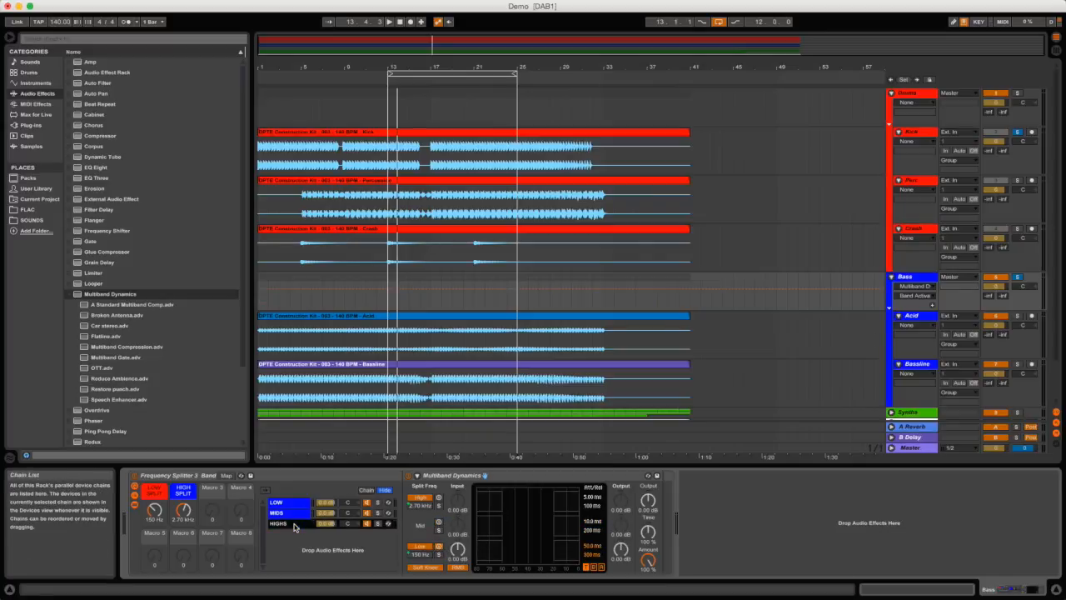
{"action": "left_click", "coordinate": [292, 516]}
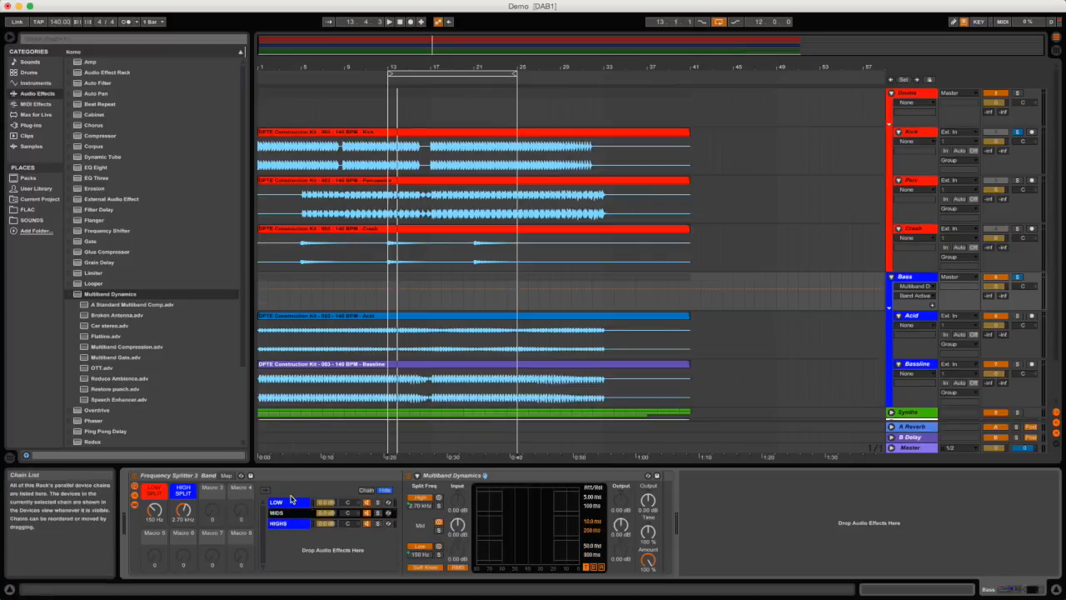
{"action": "left_click", "coordinate": [294, 503]}
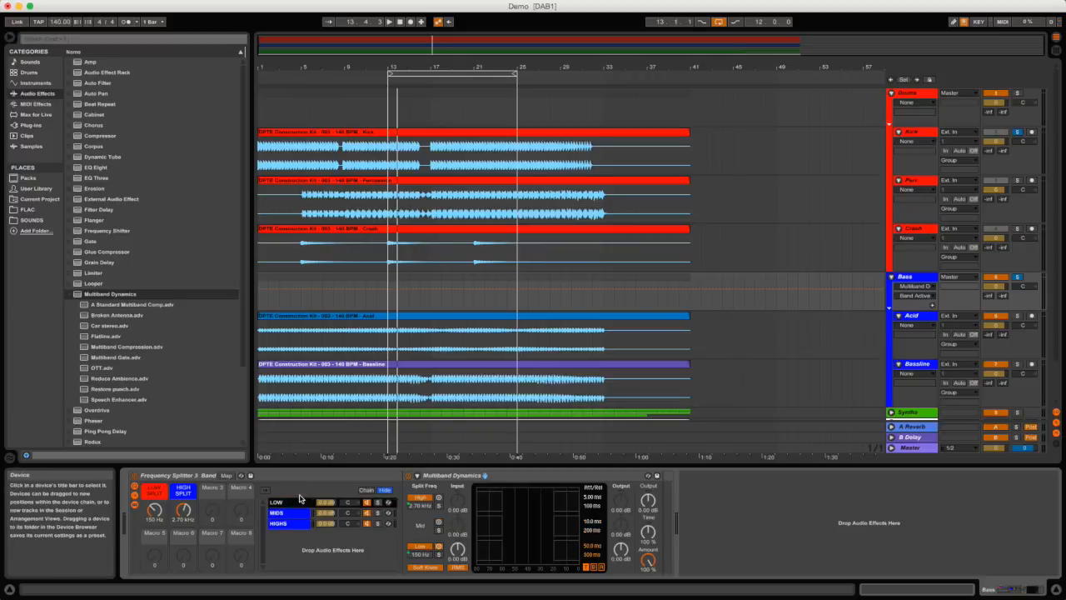